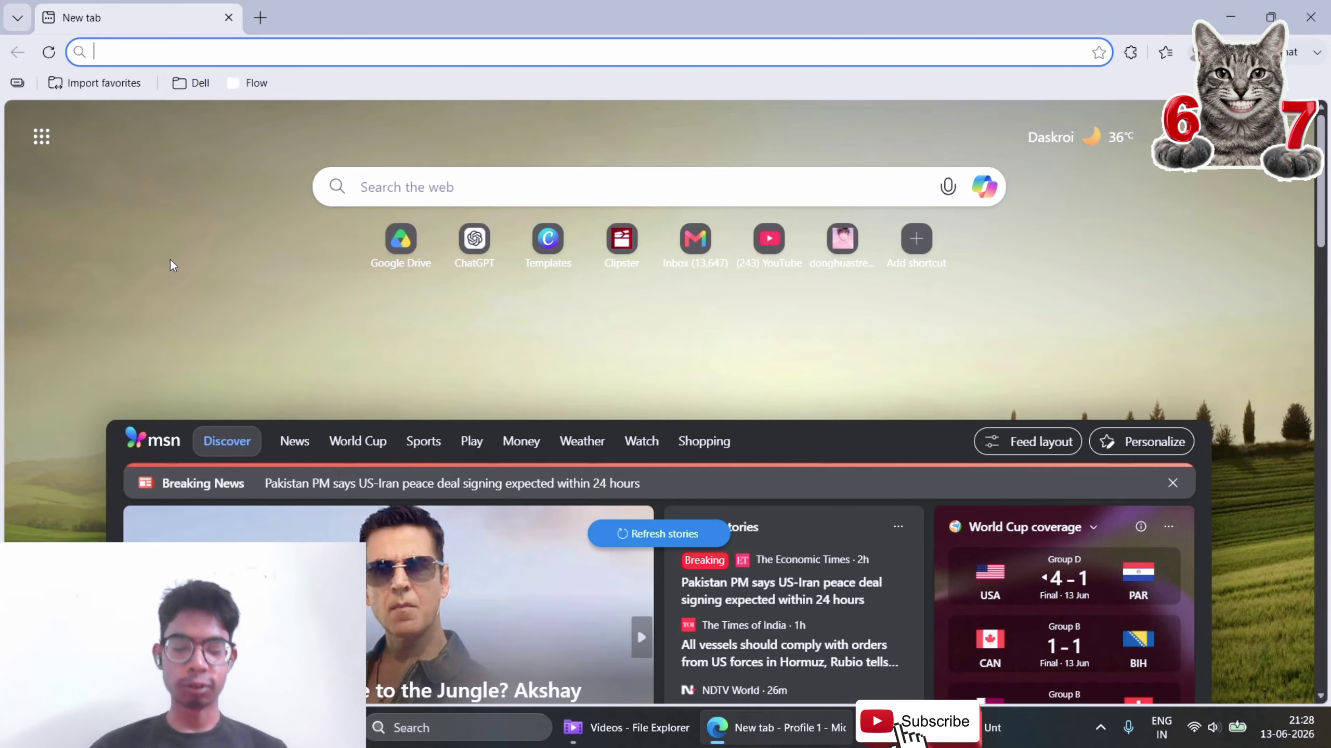
Search the web for "google flow music" and open the Google Flow Music site from the results
{"action": "type", "text": "googl"}
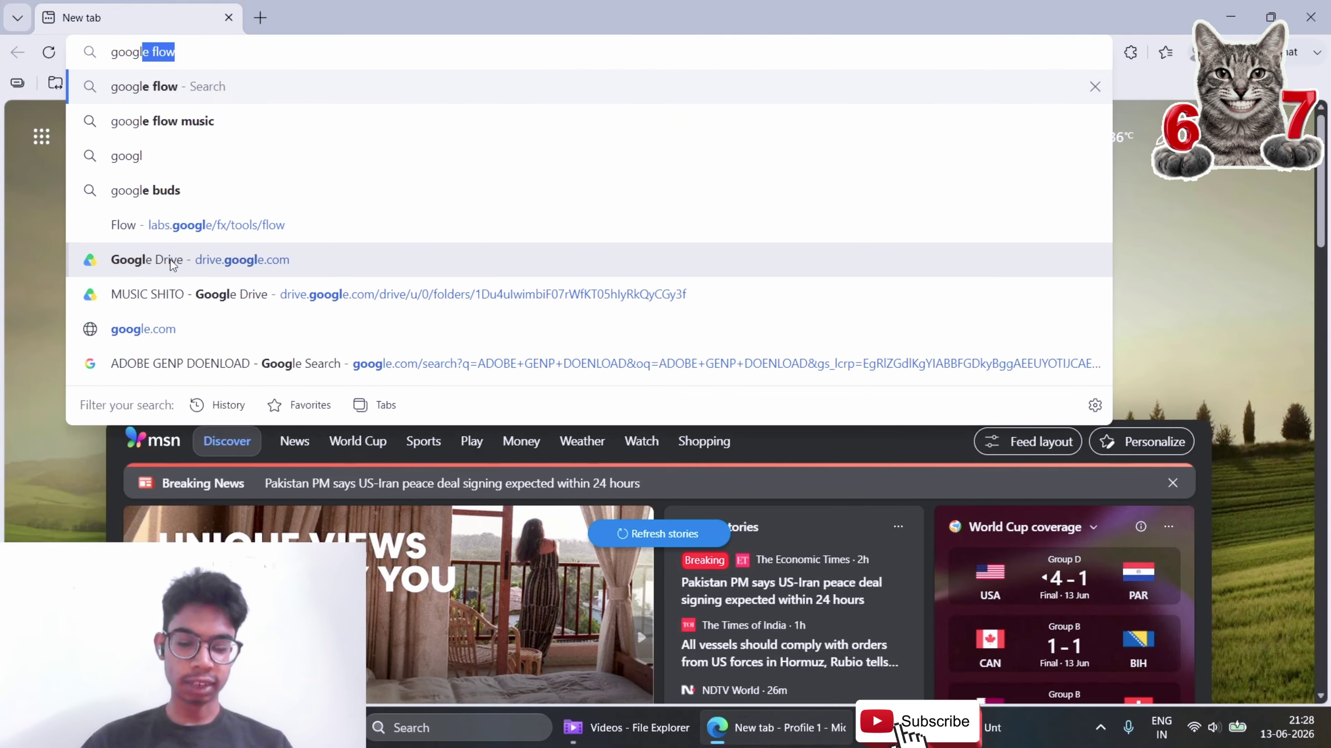
{"action": "type", "text": "e flow mu"}
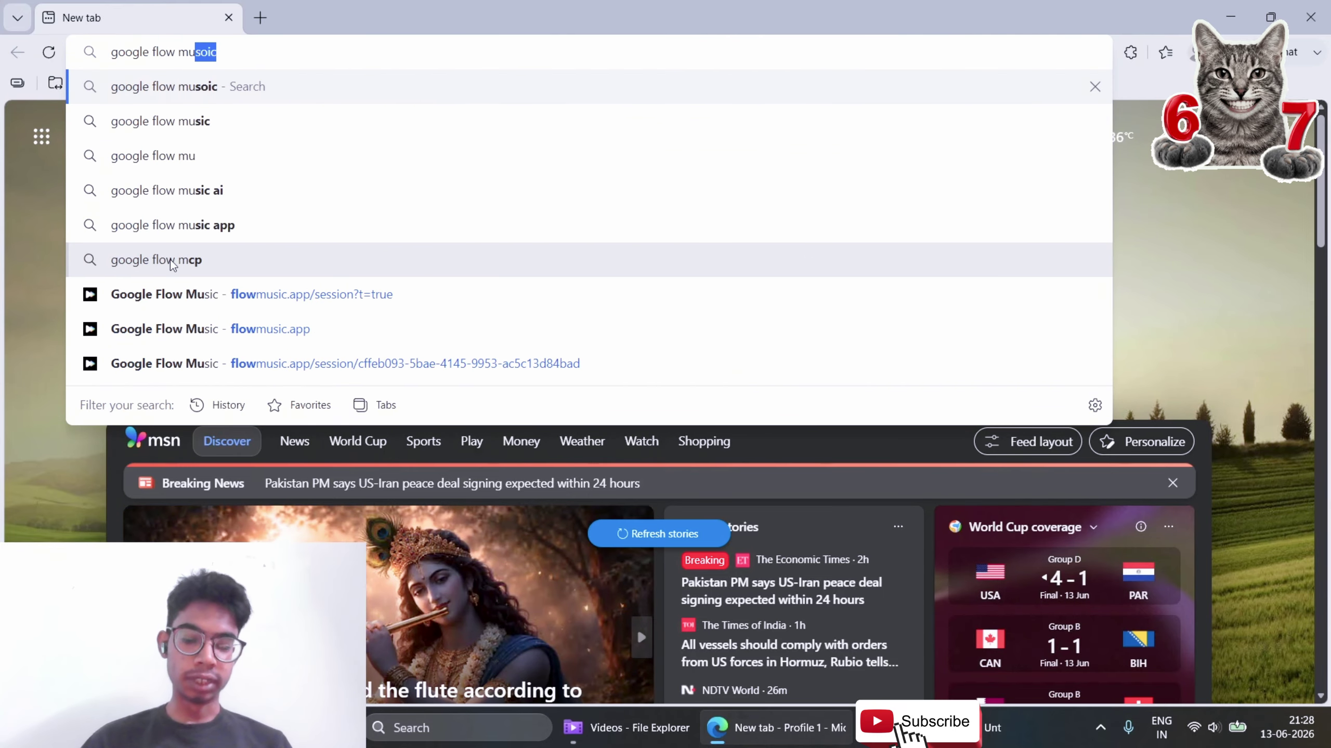
{"action": "type", "text": "sic"}
{"action": "key", "text": "Return"}
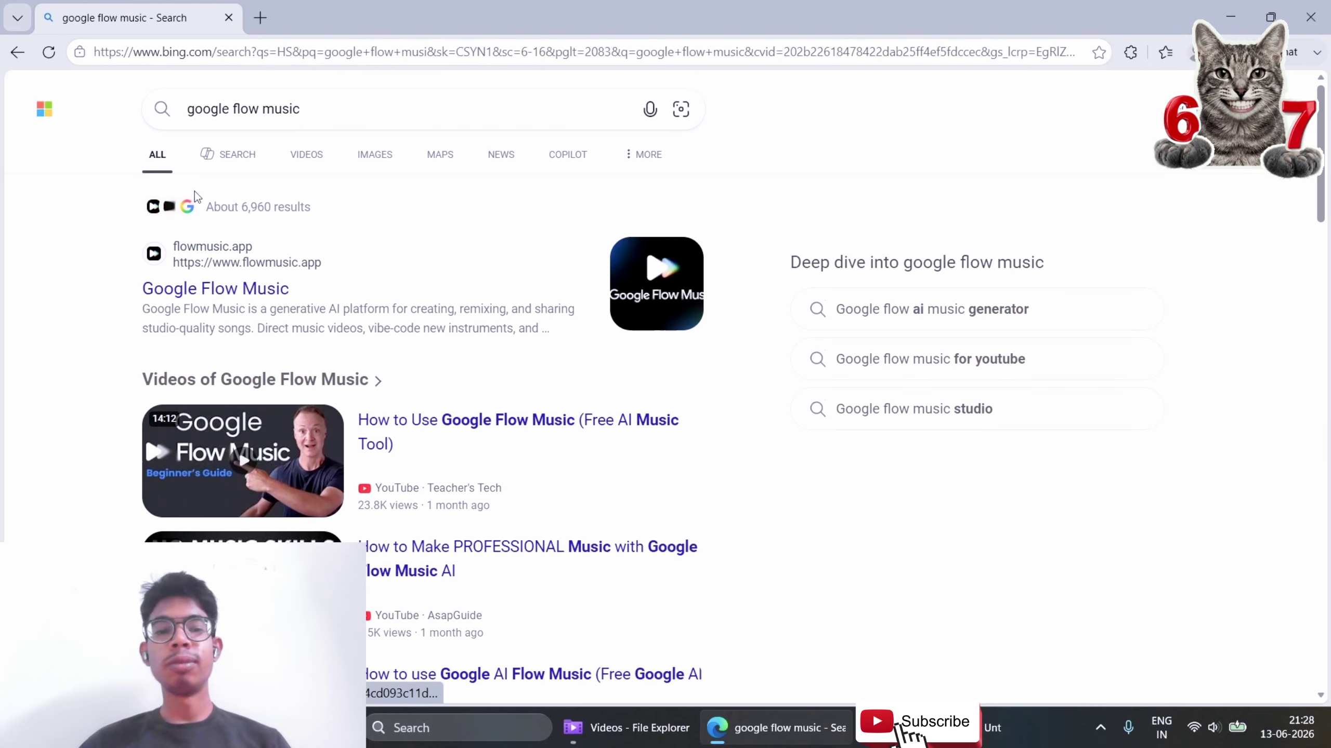
{"action": "left_click", "coordinate": [173, 287]}
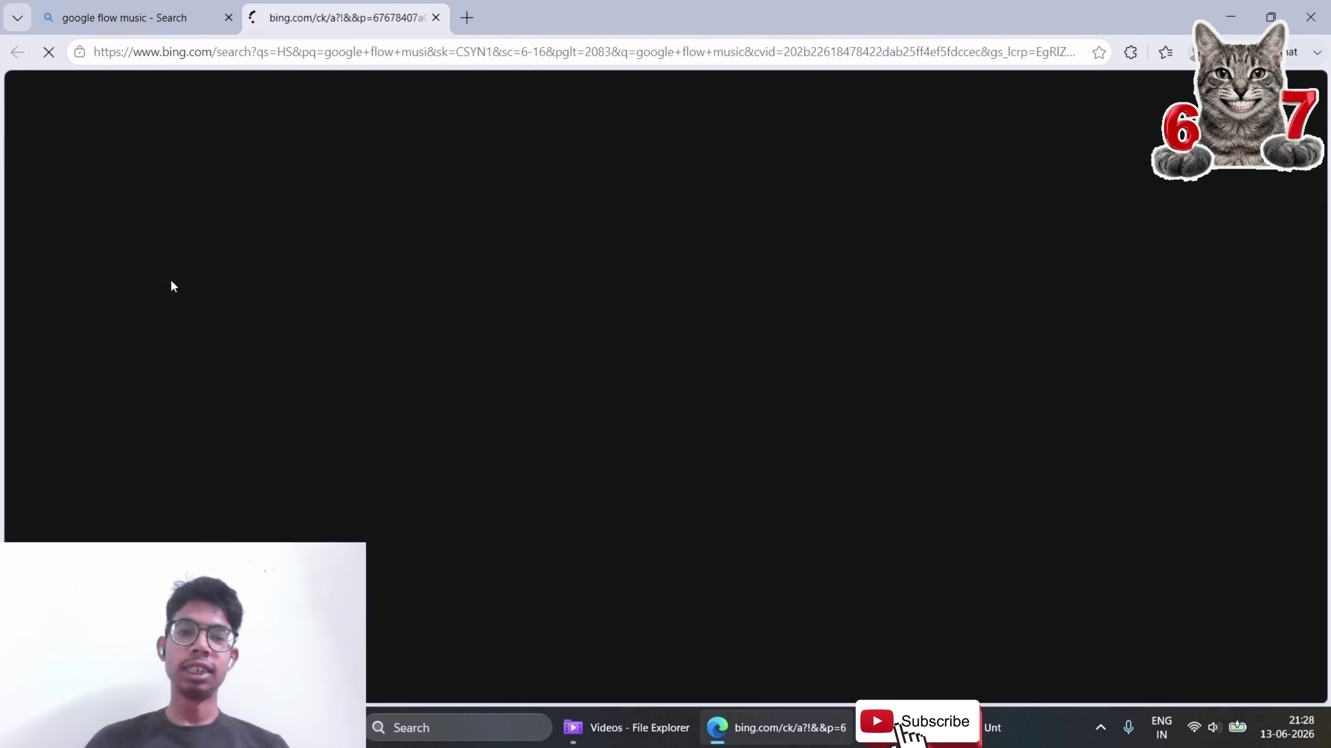
Open the Google Flow Music result again from the search page and close the duplicate tab
{"action": "left_click", "coordinate": [173, 5]}
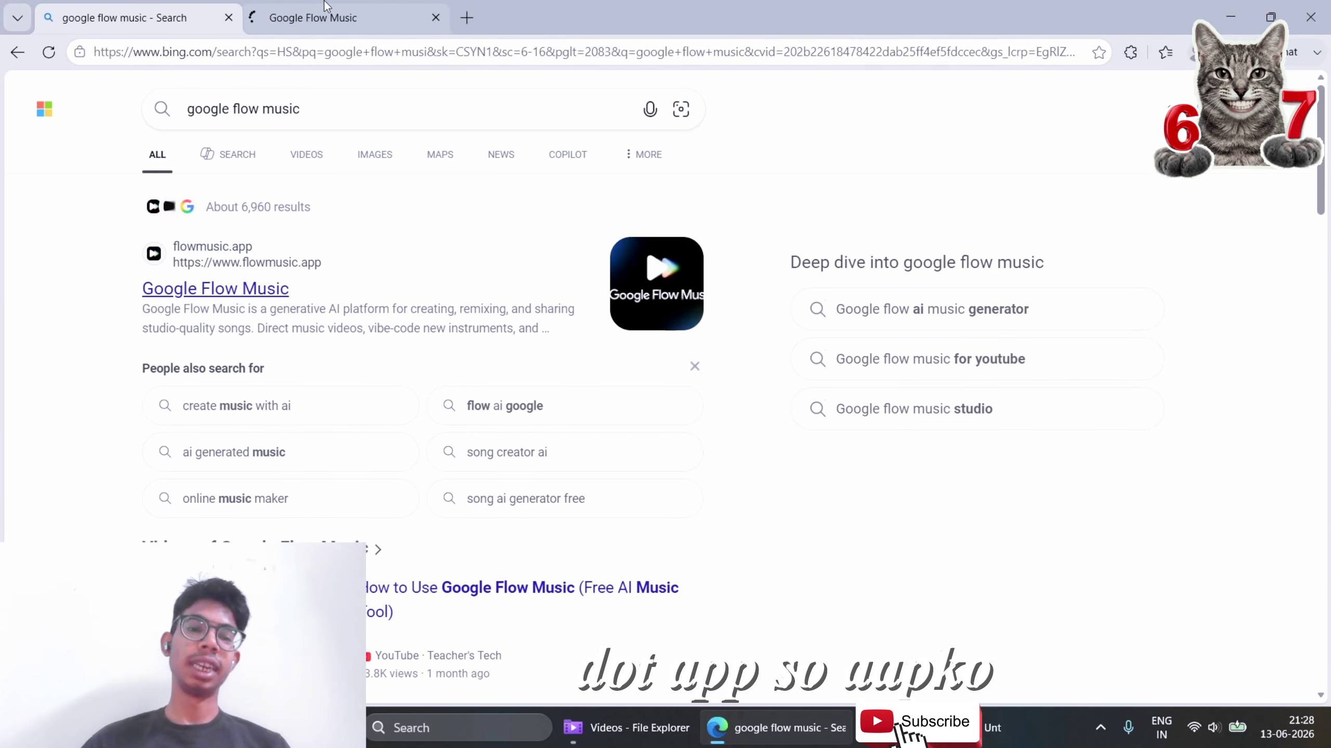
{"action": "left_click", "coordinate": [218, 293]}
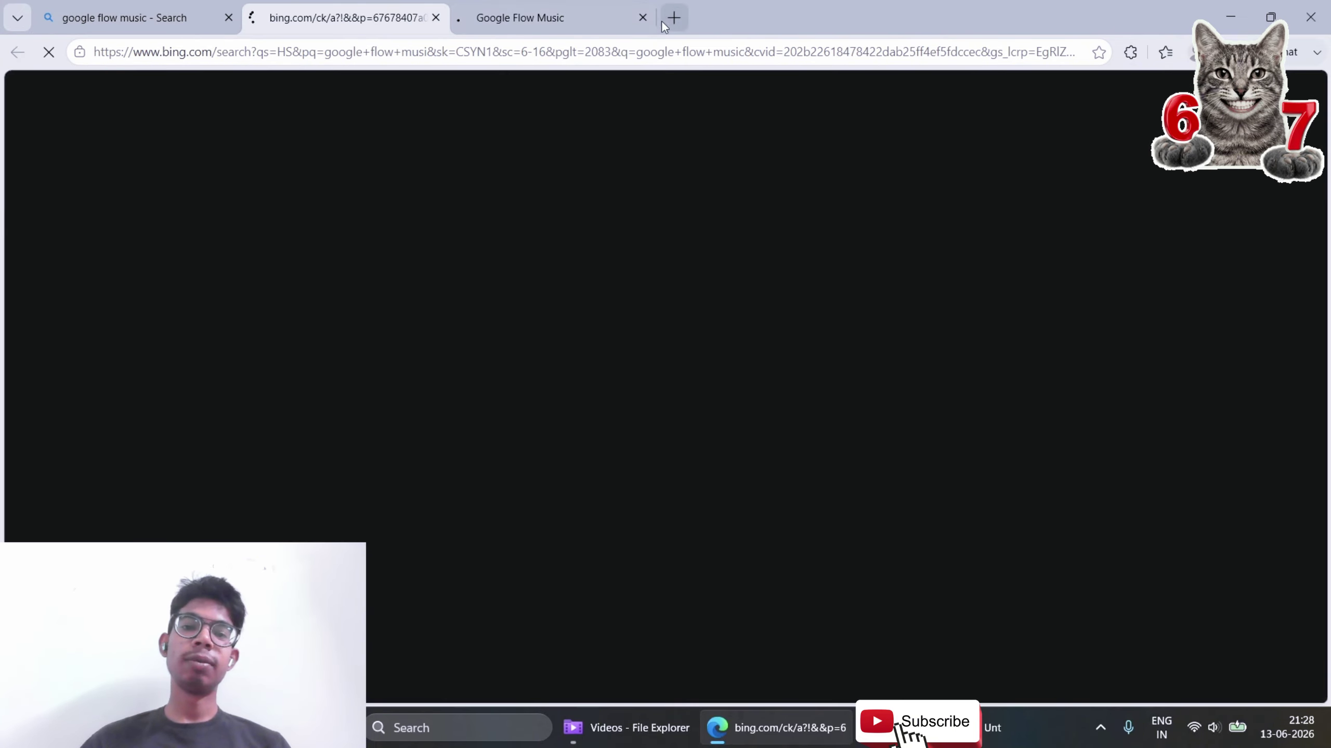
{"action": "left_click", "coordinate": [642, 20]}
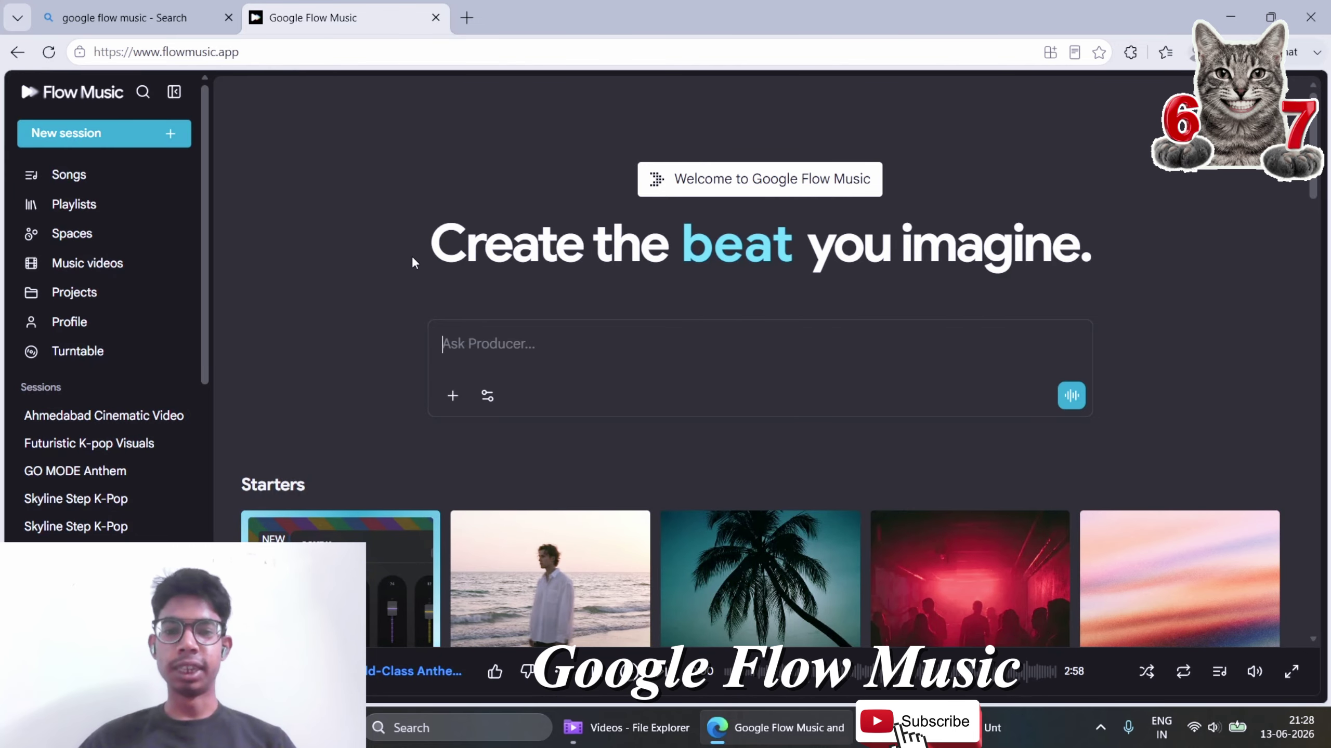
Collapse the Flow Music sidebar and expand it again
{"action": "left_click_drag", "start_coordinate": [413, 262], "coordinate": [1081, 233]}
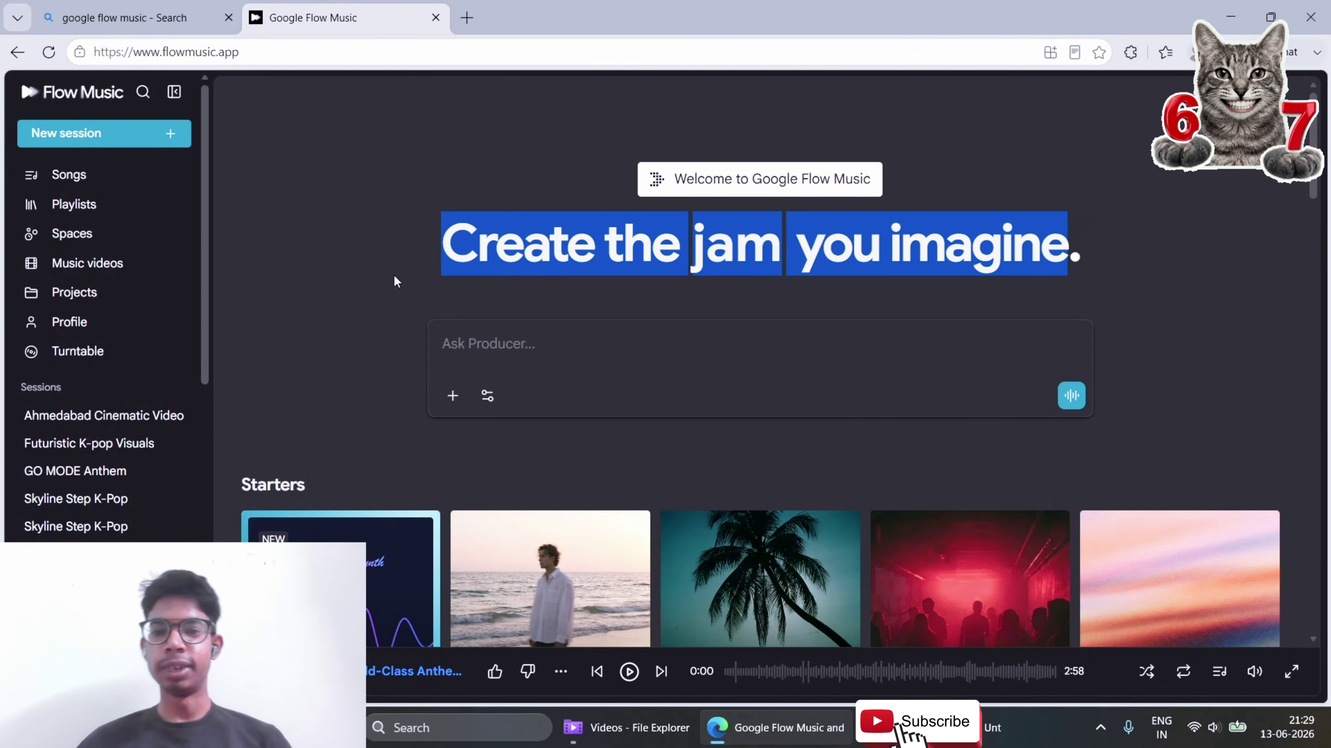
{"action": "left_click", "coordinate": [383, 260]}
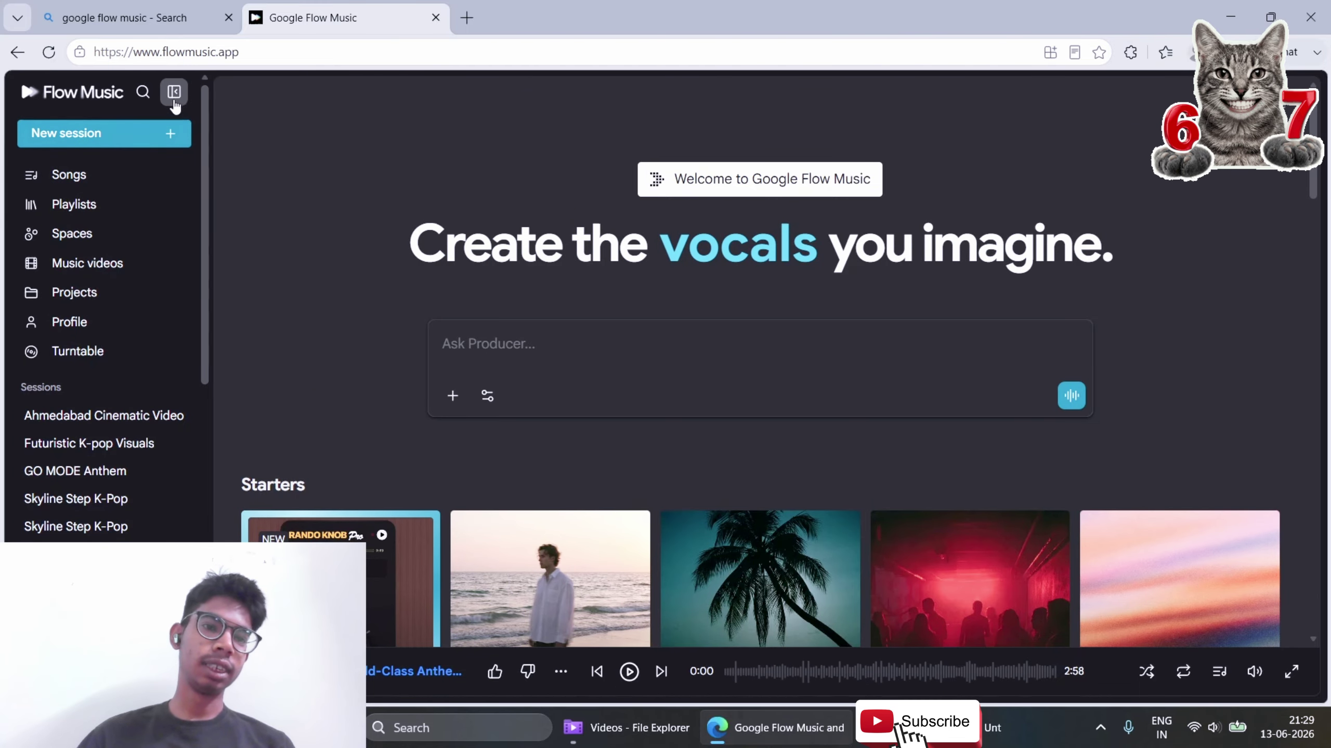
{"action": "left_click", "coordinate": [174, 97]}
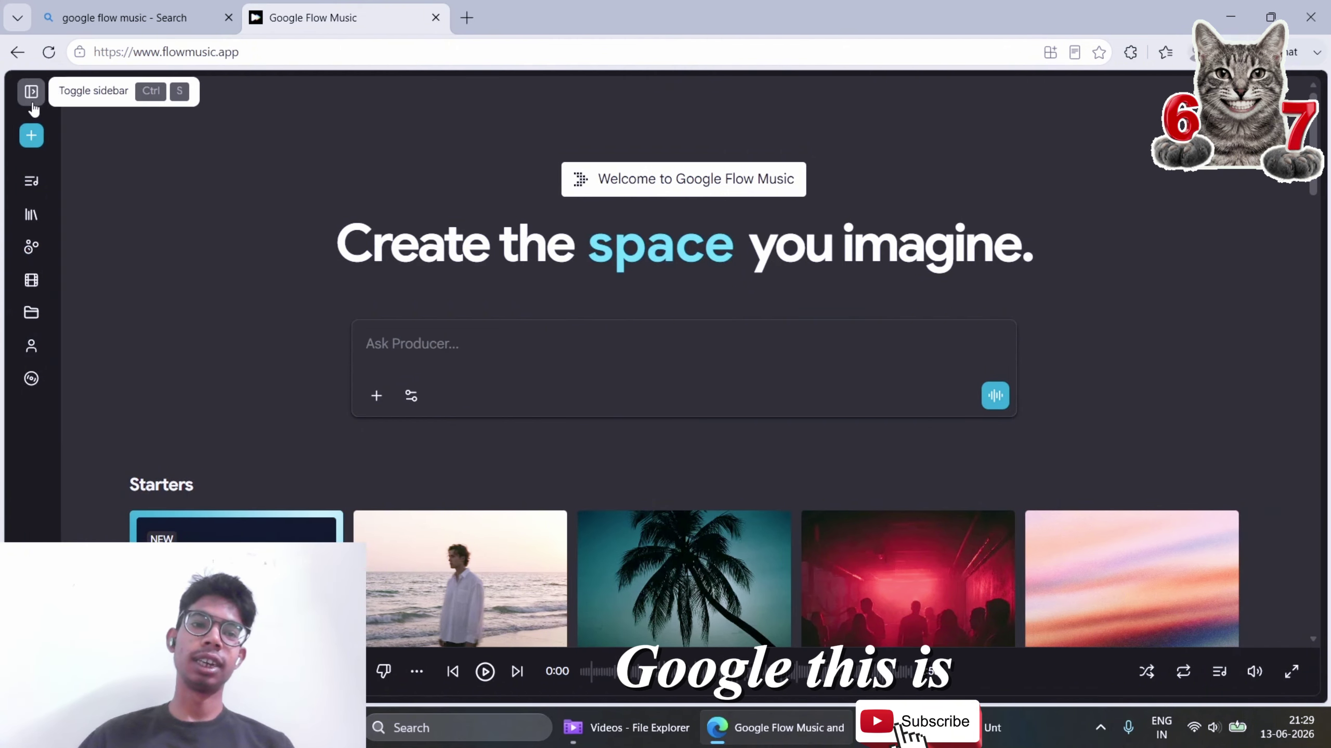
{"action": "left_click", "coordinate": [32, 105]}
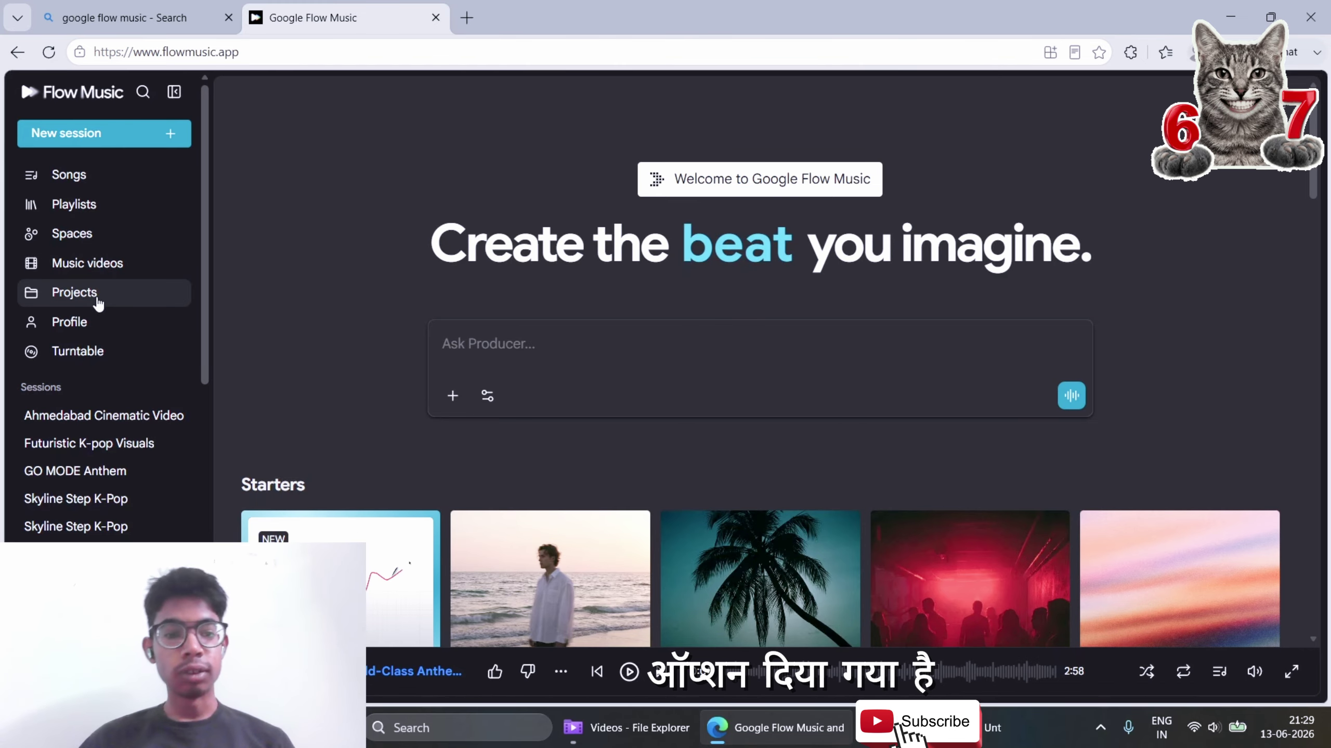
Open the Turntable page and examine its task, prompt and the two samples offered for comparison
{"action": "left_click", "coordinate": [98, 359]}
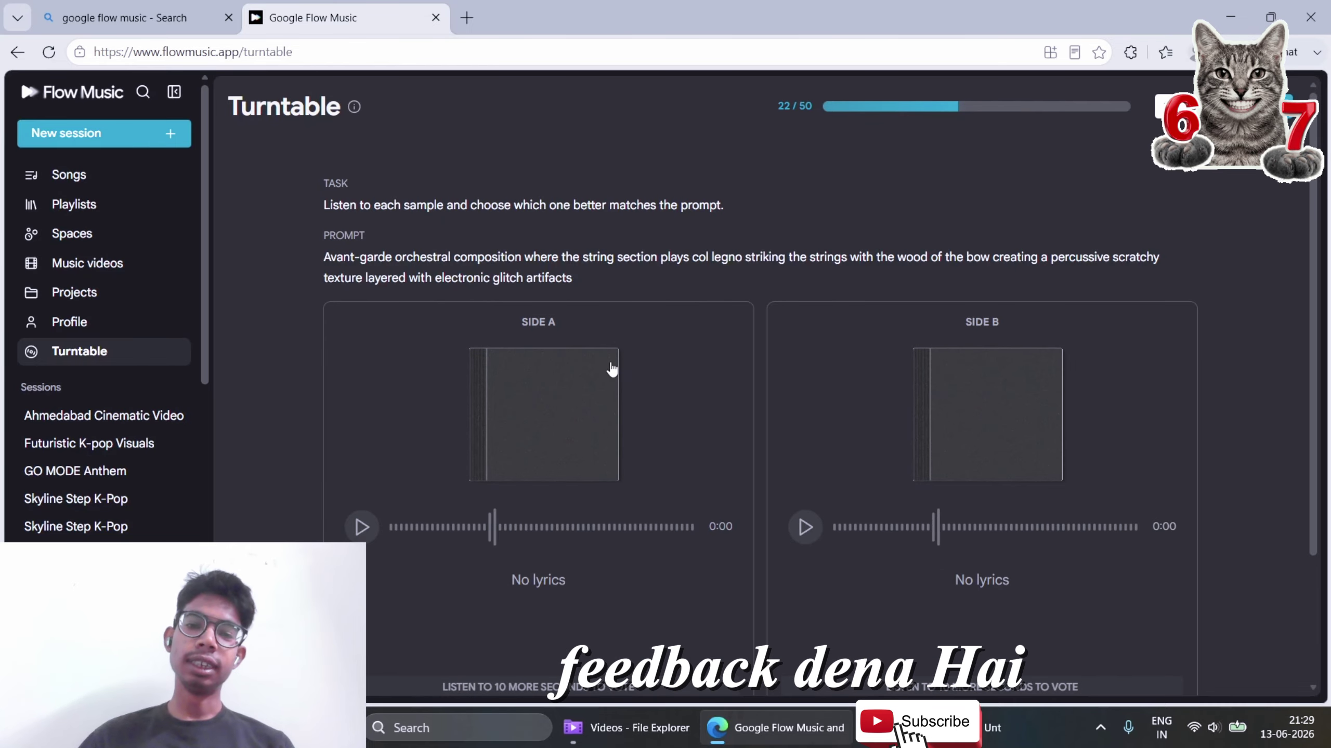
{"action": "scroll", "coordinate": [534, 407], "scroll_direction": "down", "scroll_amount": 2}
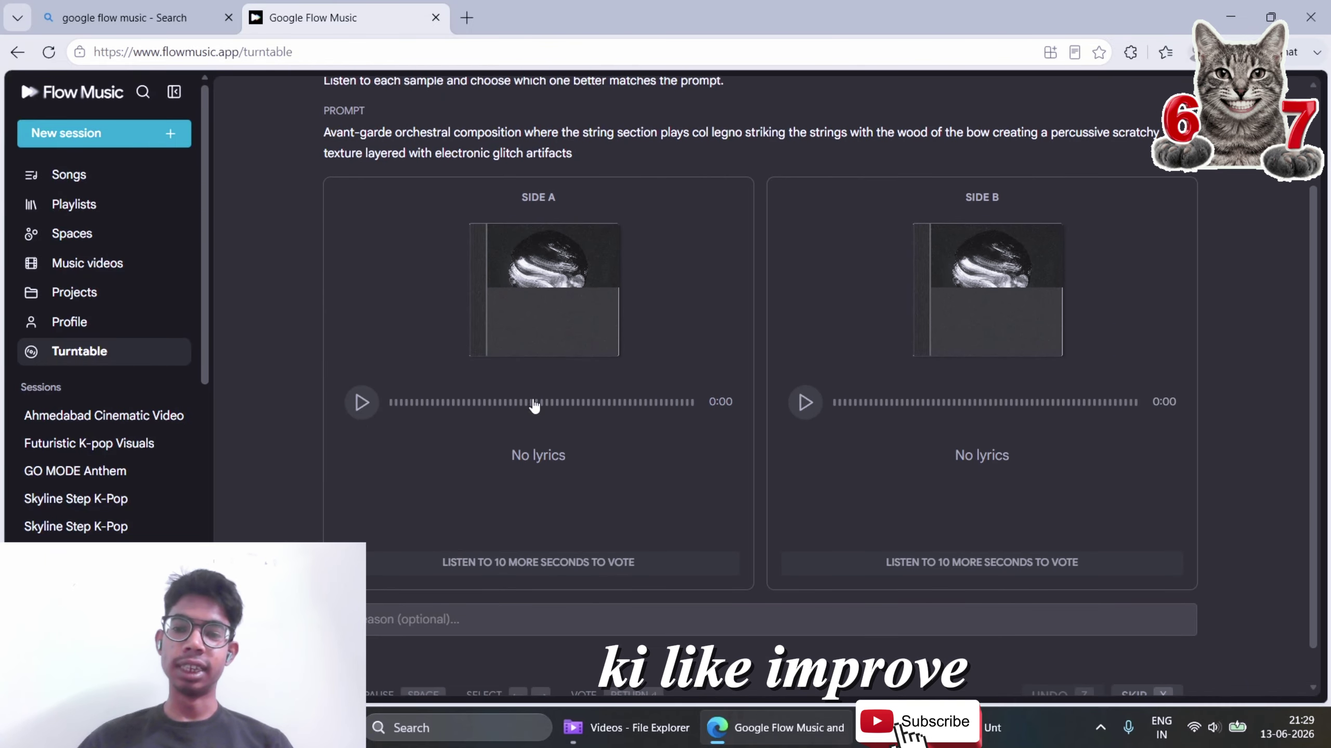
{"action": "scroll", "coordinate": [534, 406], "scroll_direction": "up", "scroll_amount": 3}
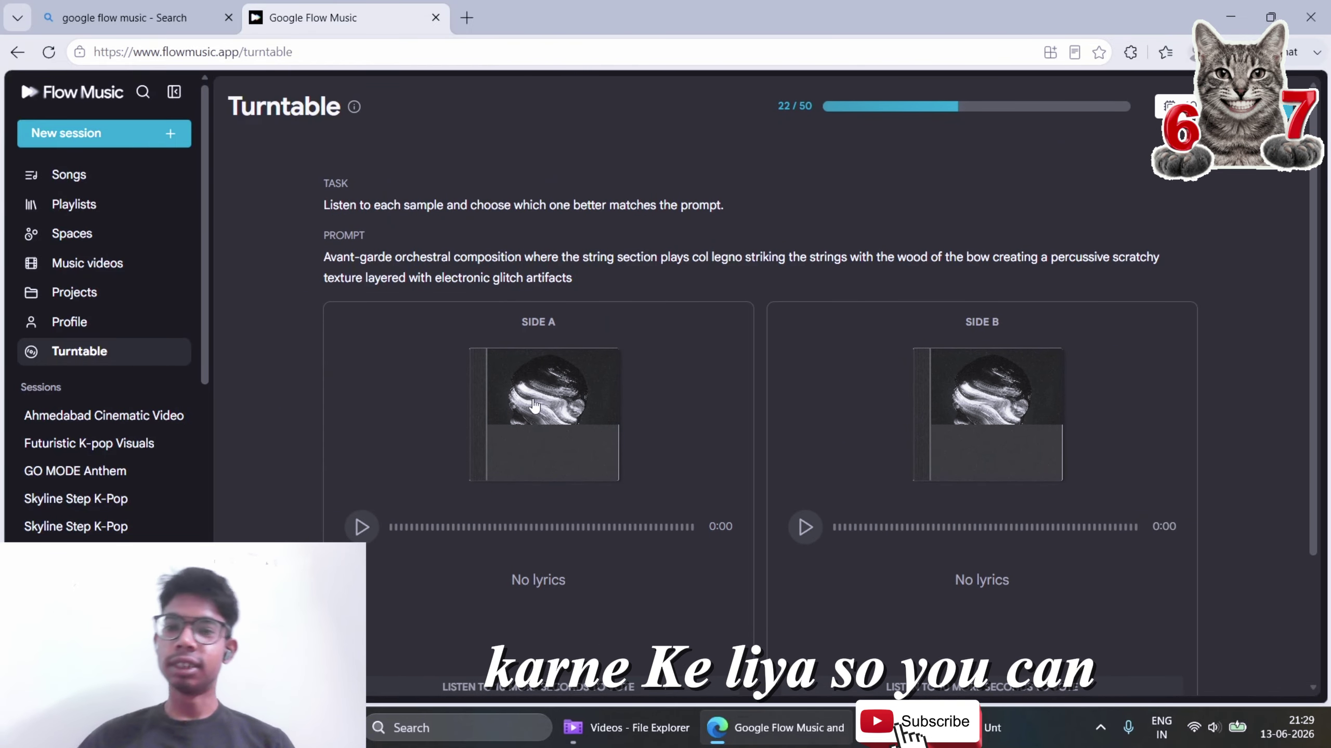
{"action": "scroll", "coordinate": [534, 407], "scroll_direction": "down", "scroll_amount": 1}
{"action": "scroll", "coordinate": [534, 407], "scroll_direction": "up", "scroll_amount": 2}
{"action": "scroll", "coordinate": [534, 406], "scroll_direction": "down", "scroll_amount": 1}
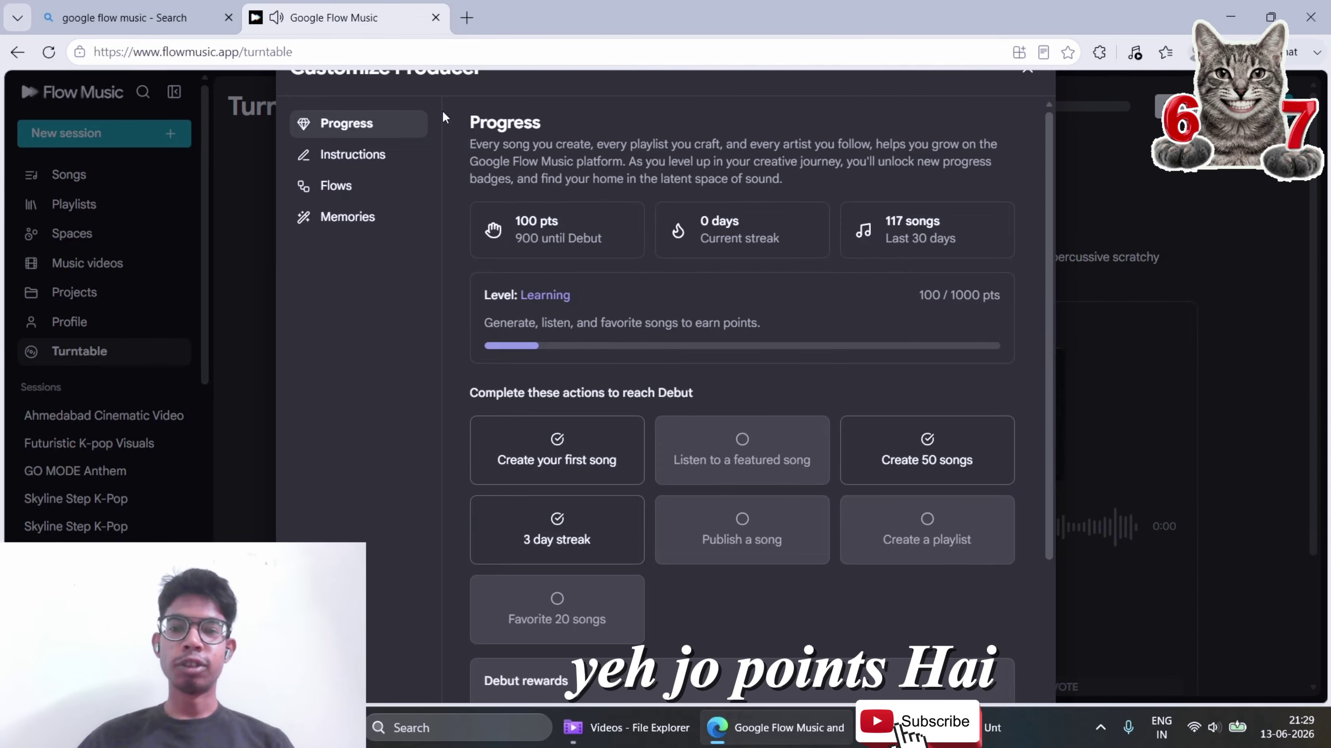
Close the Customize Producer progress dialog and pause the Side A sample
{"action": "left_click", "coordinate": [1024, 74]}
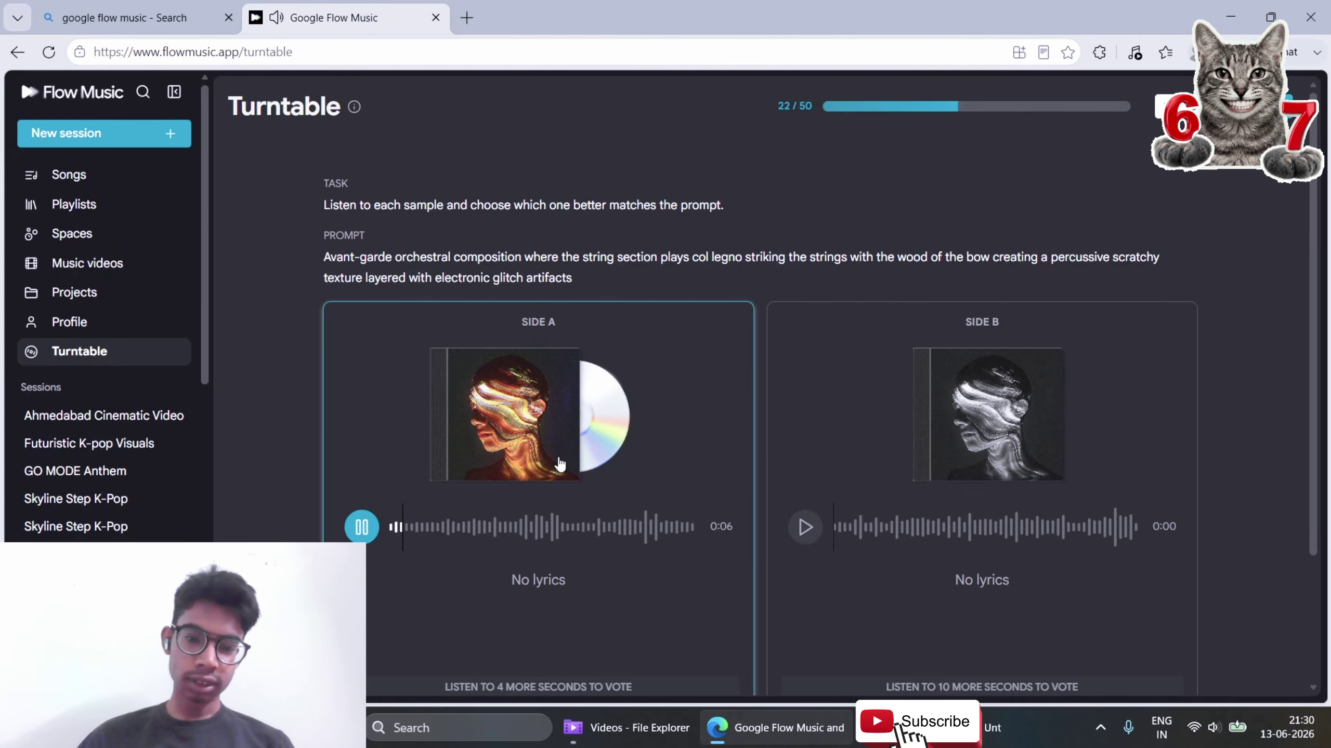
{"action": "left_click", "coordinate": [373, 532]}
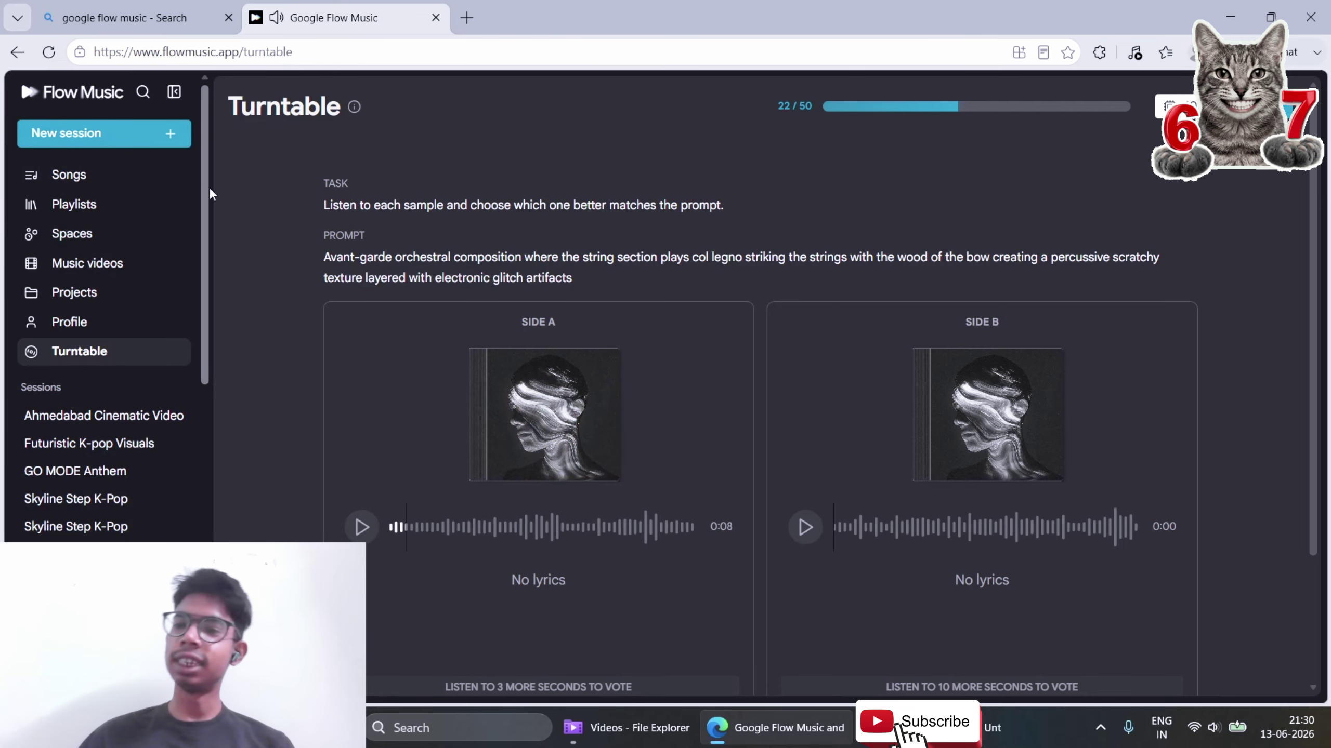
Start a new session and submit the prompt "i want to create a guitar melody of 30 sec, in hip hop style"
{"action": "left_click", "coordinate": [87, 135]}
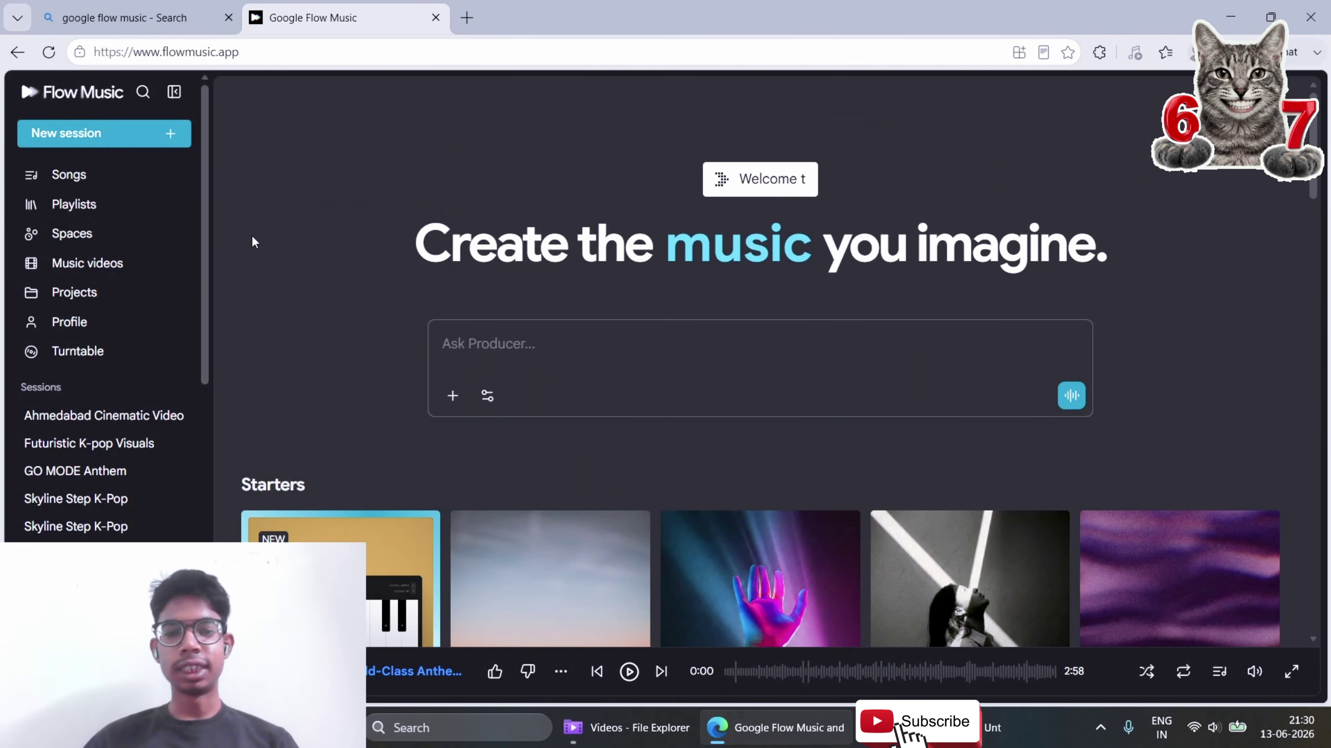
{"action": "left_click", "coordinate": [443, 343]}
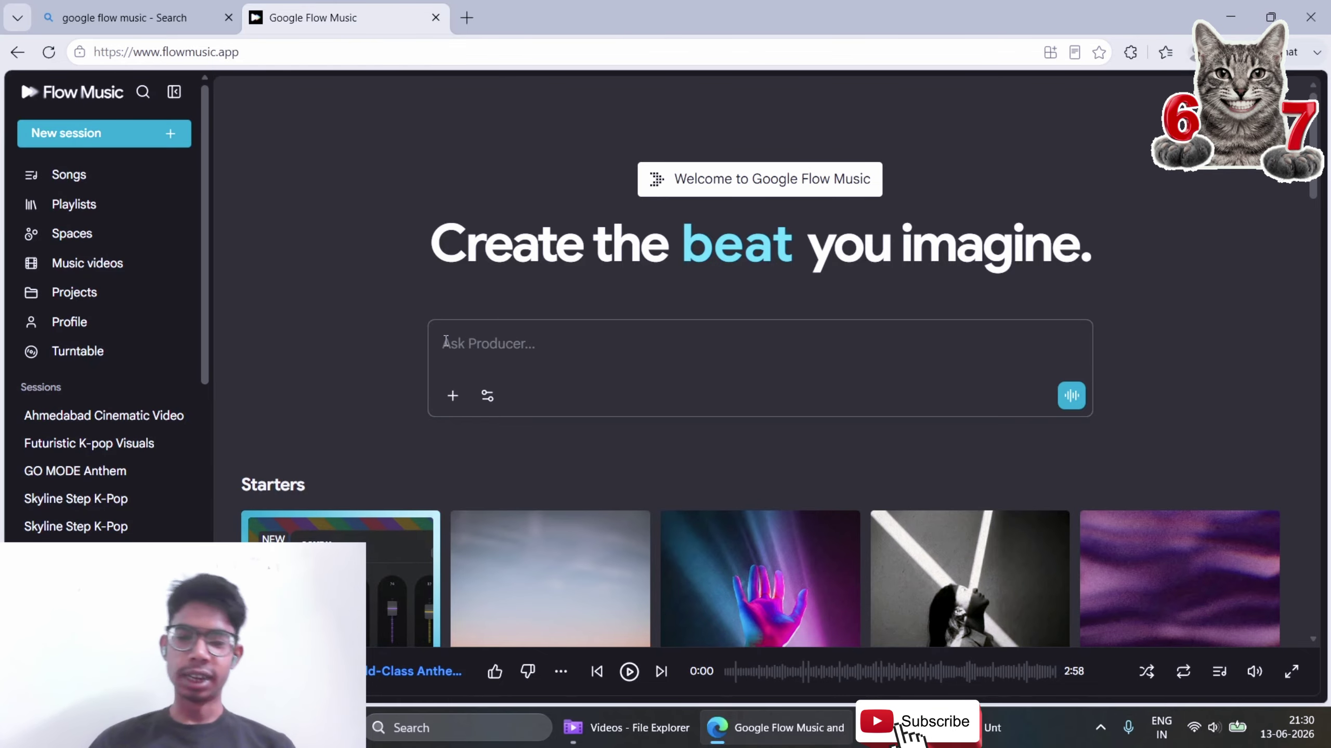
{"action": "left_click", "coordinate": [445, 341]}
{"action": "type", "text": "I want to"}
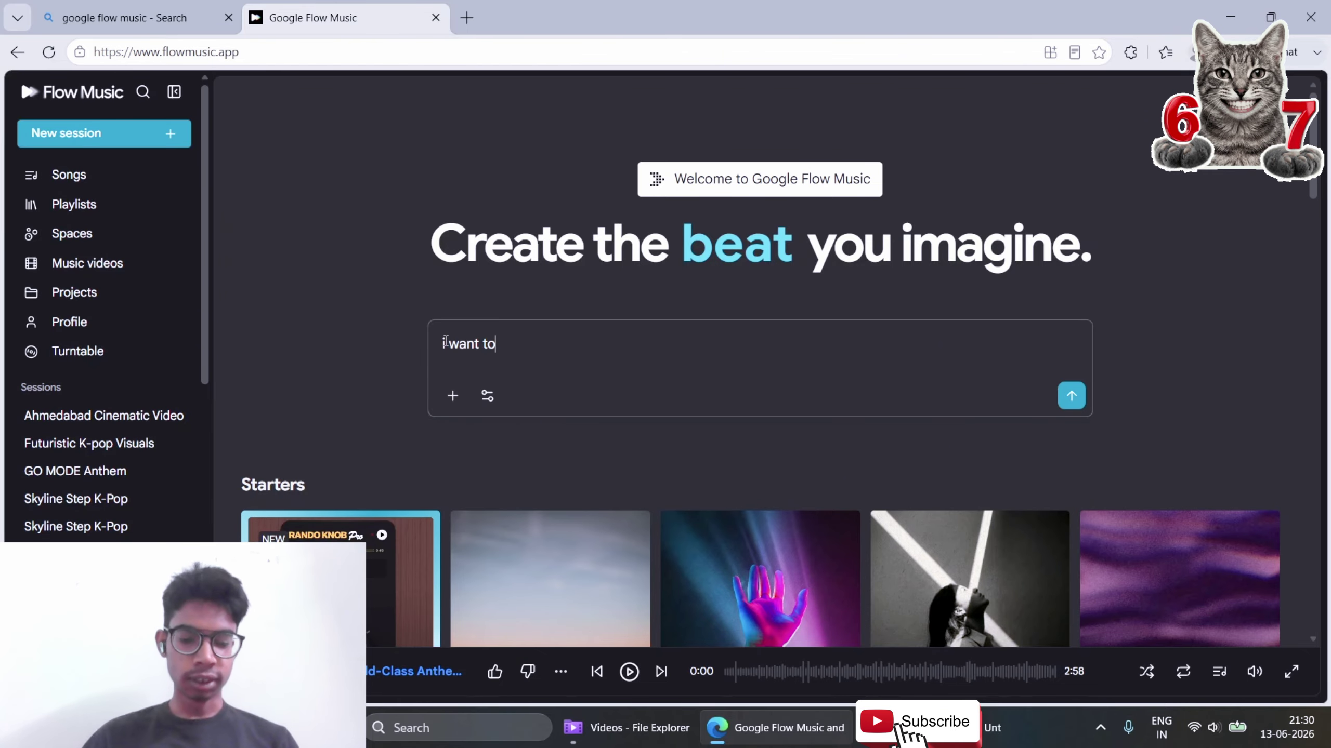
{"action": "type", "text": " create"}
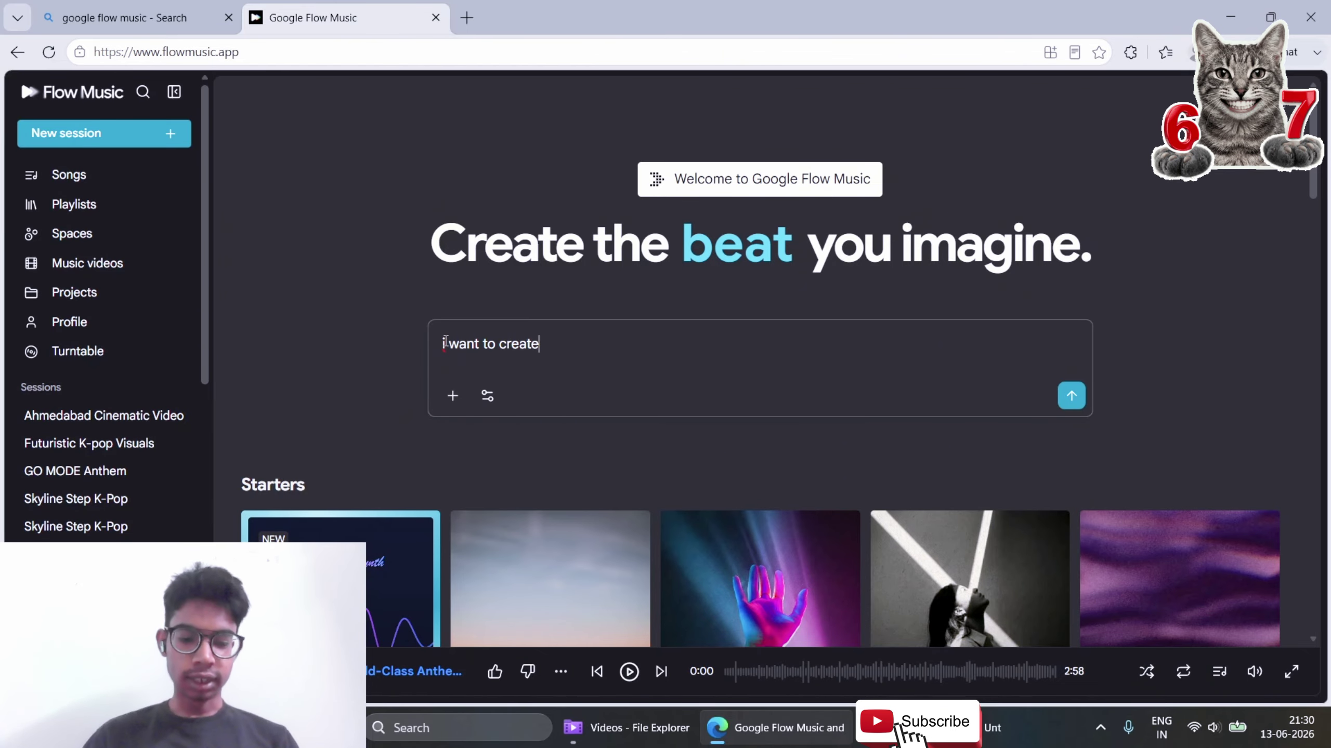
{"action": "type", "text": "  a gutiar"}
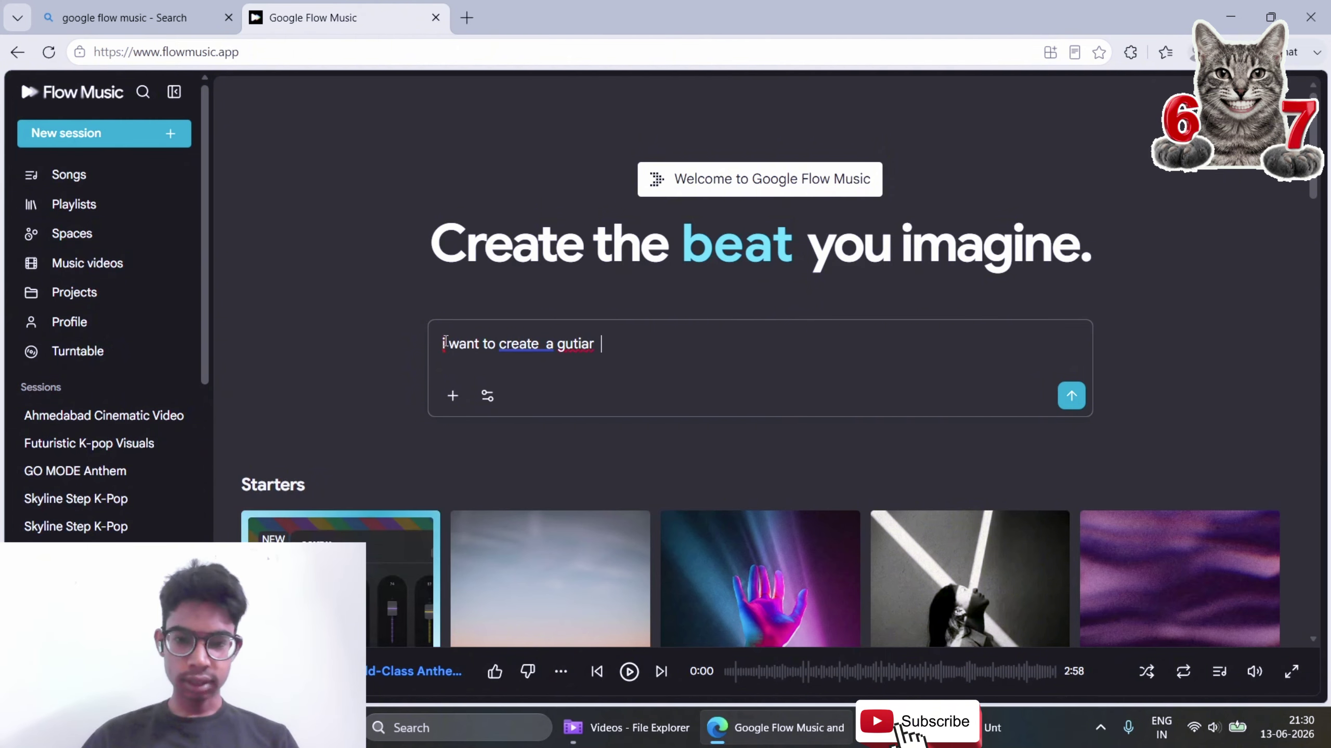
{"action": "key", "text": "BackSpace"}
{"action": "key", "text": "BackSpace"}
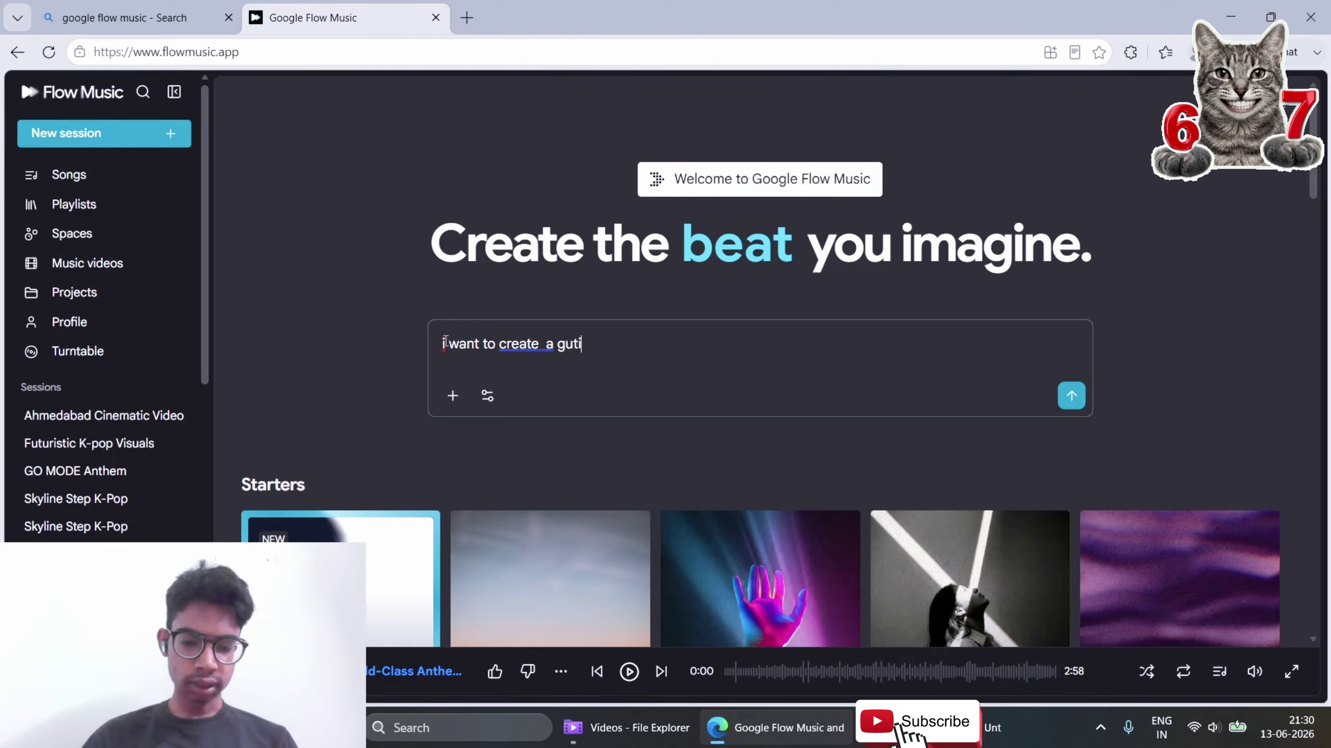
{"action": "key", "text": "BackSpace"}
{"action": "key", "text": "BackSpace"}
{"action": "key", "text": "BackSpace"}
{"action": "key", "text": "BackSpace"}
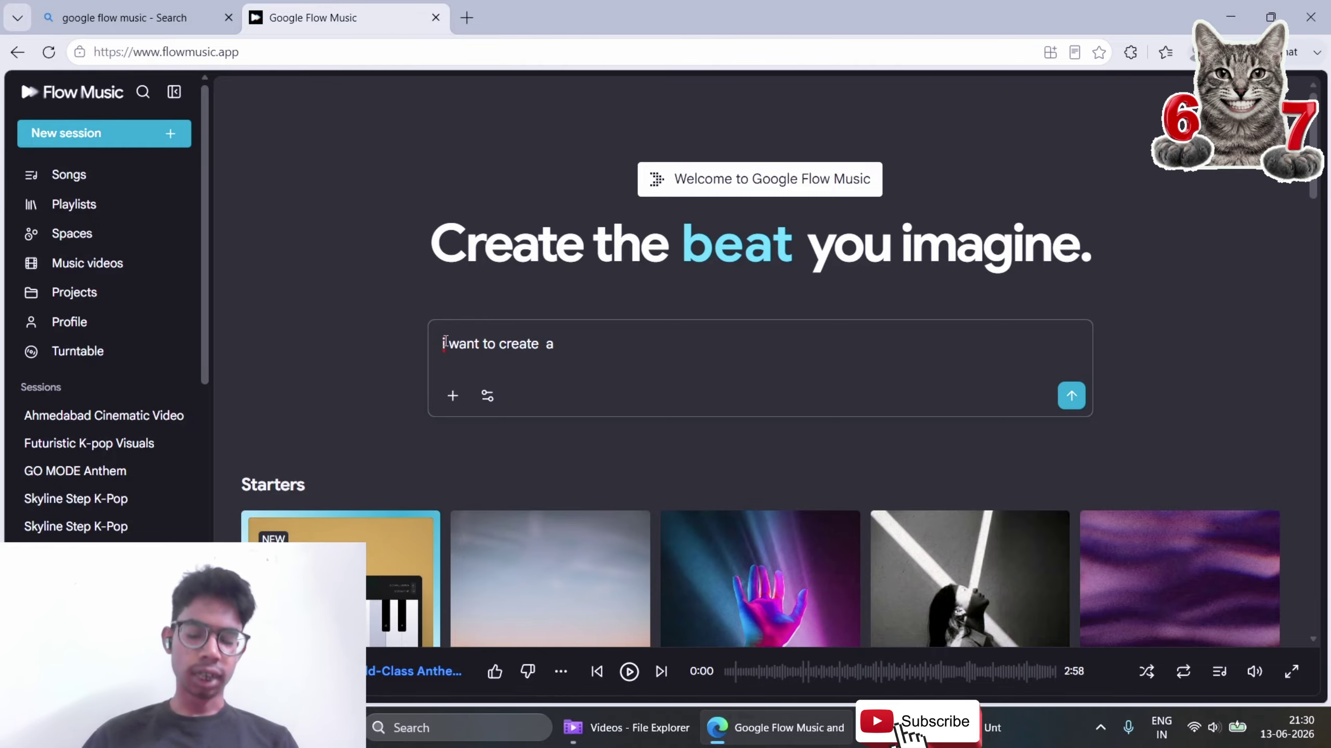
{"action": "type", "text": "guitar "}
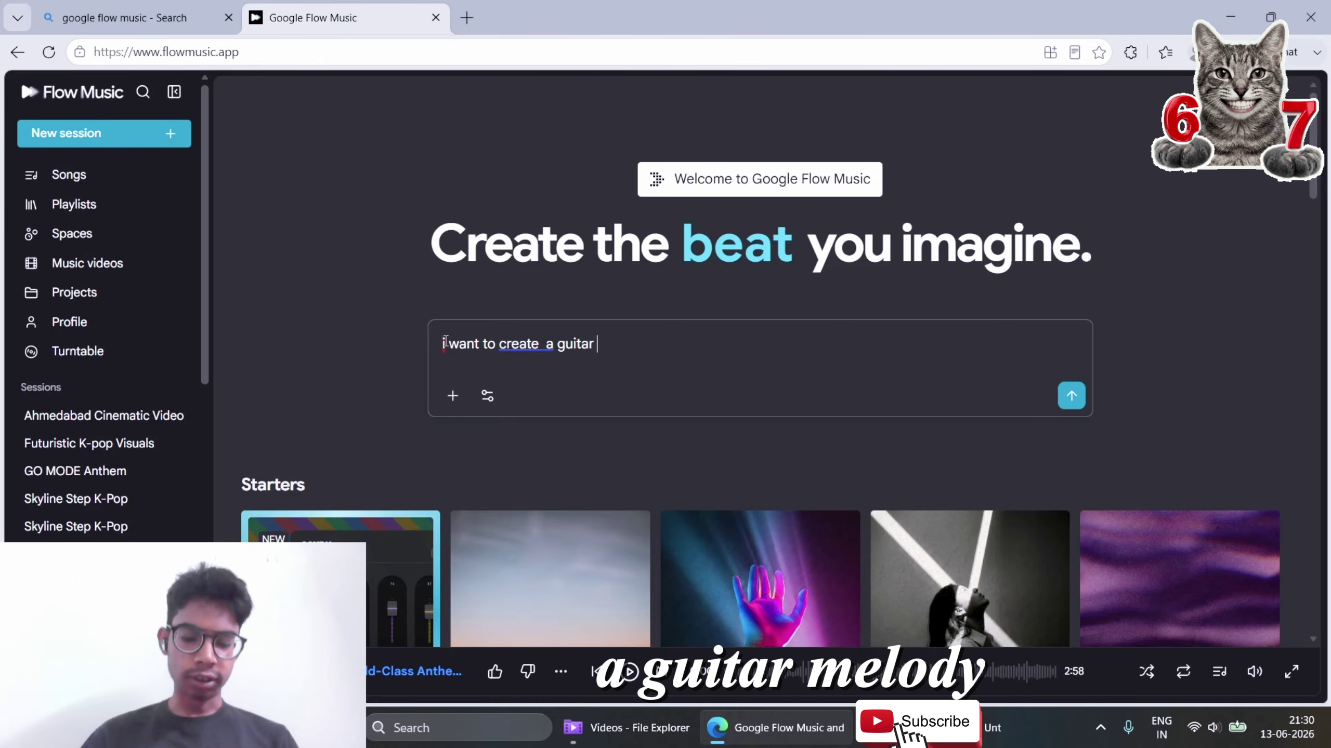
{"action": "type", "text": "melody of 30 sec, "}
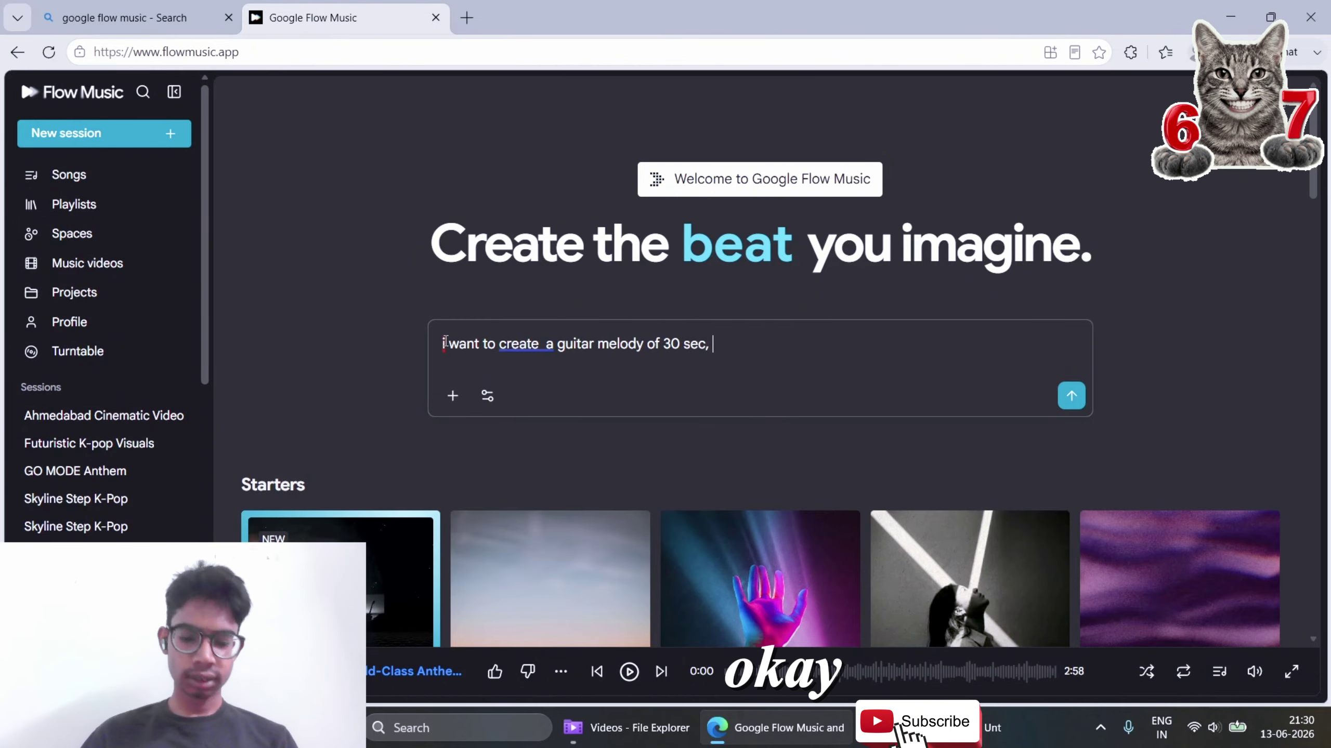
{"action": "type", "text": "in hip h"}
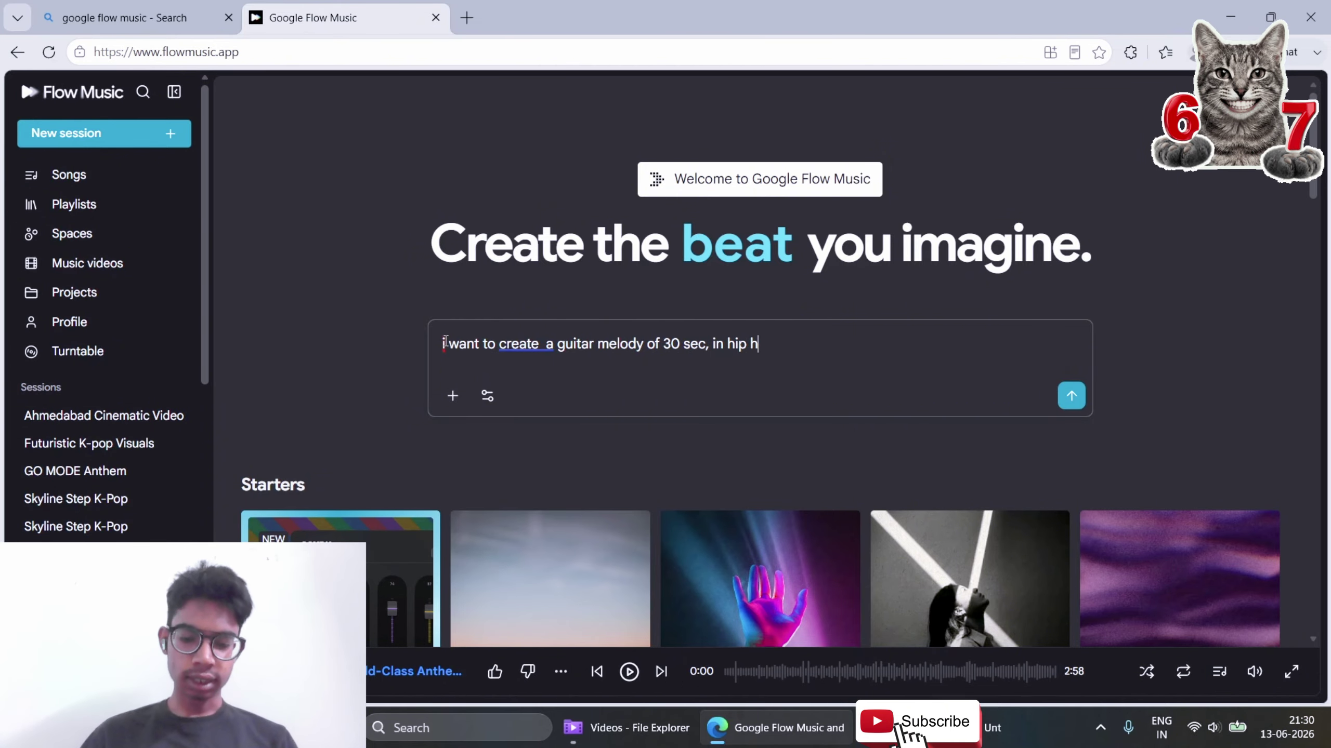
{"action": "type", "text": "op style"}
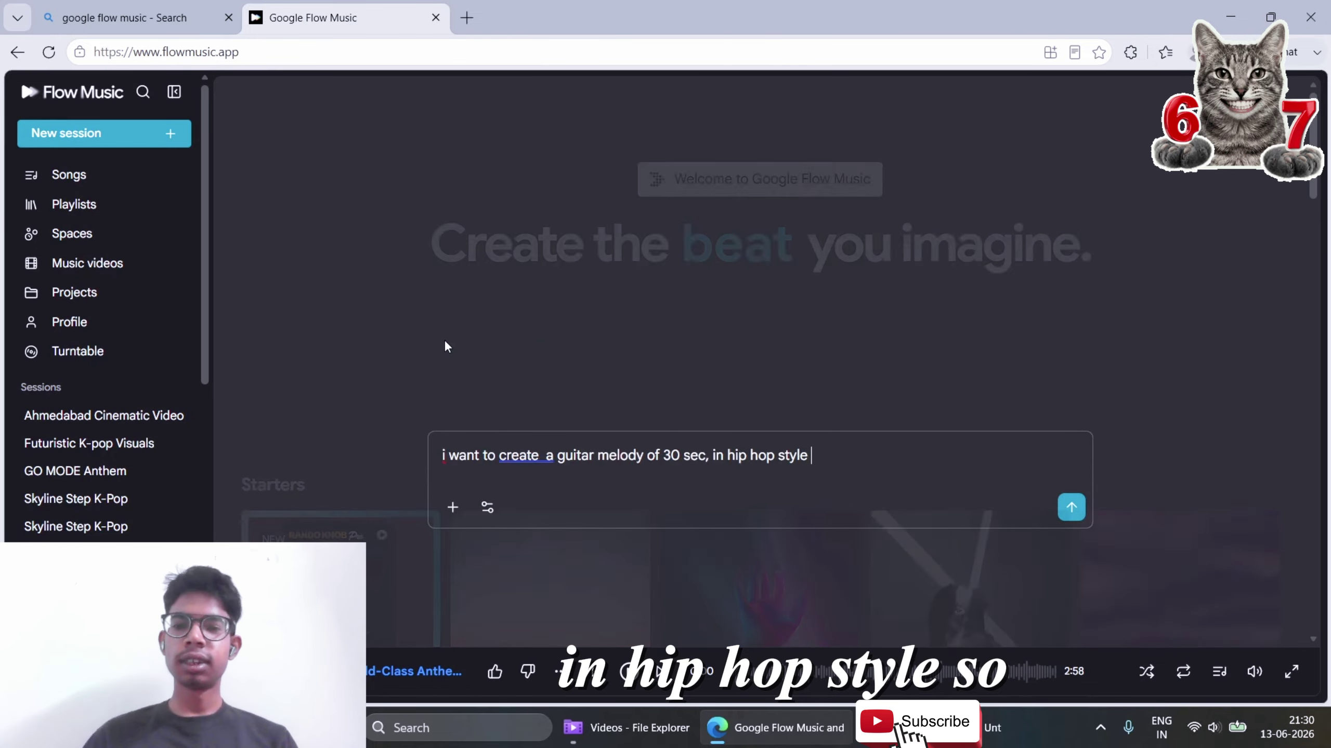
{"action": "key", "text": "Return"}
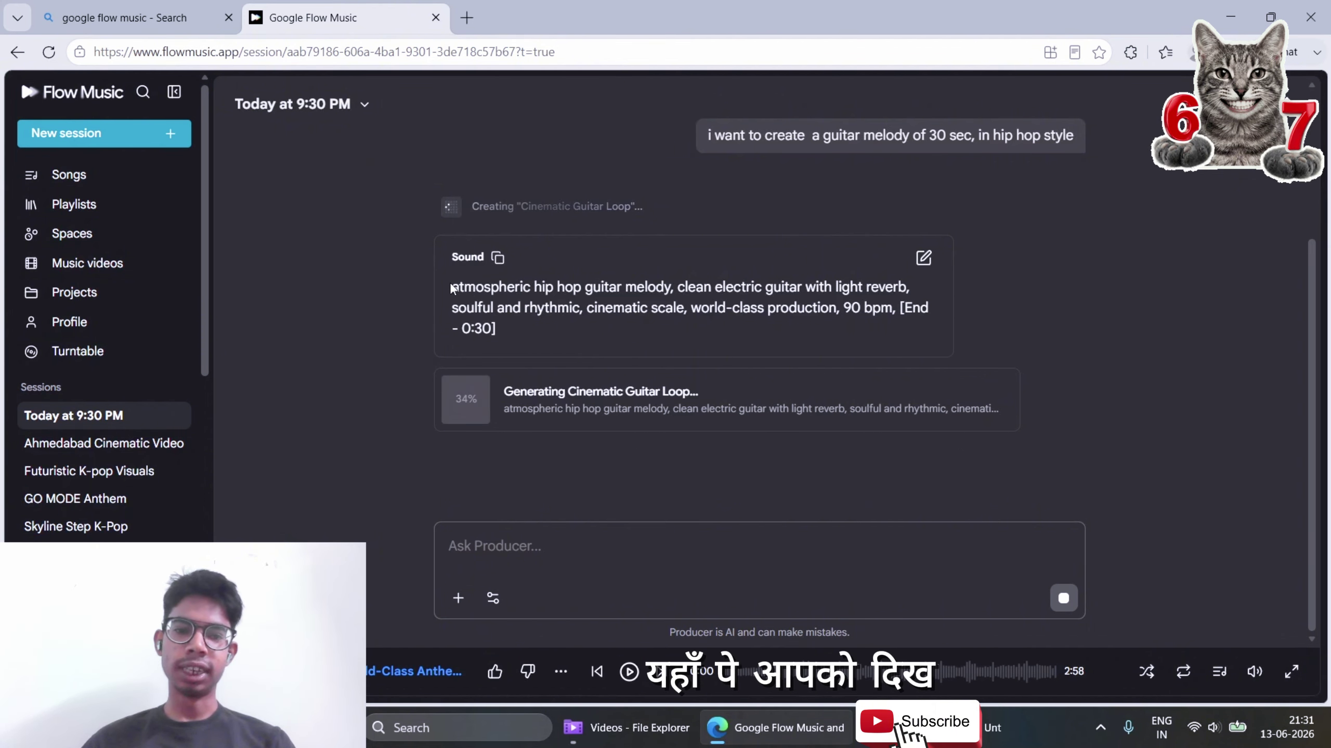
Review the generated sound description, listen to the new guitar track at several points up to about 1:20, and pause playback
{"action": "left_click_drag", "start_coordinate": [451, 288], "coordinate": [897, 301]}
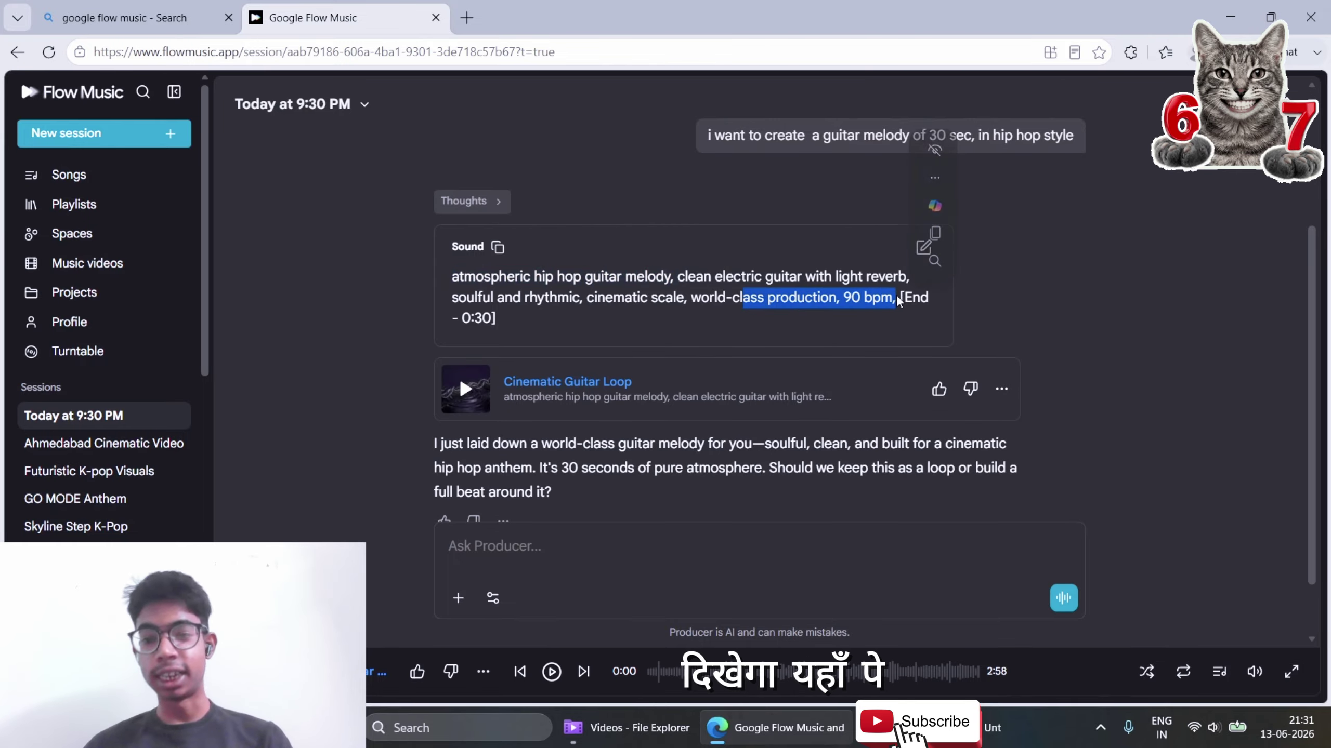
{"action": "left_click", "coordinate": [790, 325]}
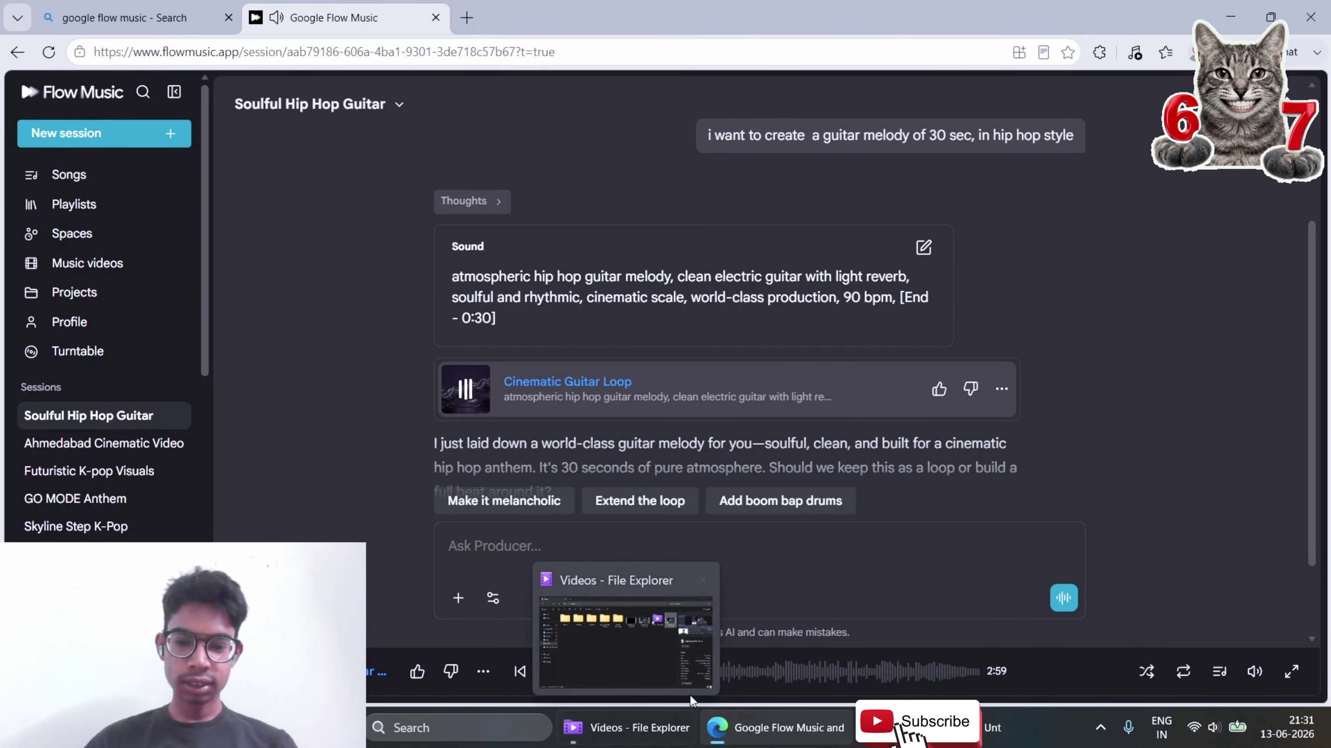
{"action": "left_click", "coordinate": [724, 674]}
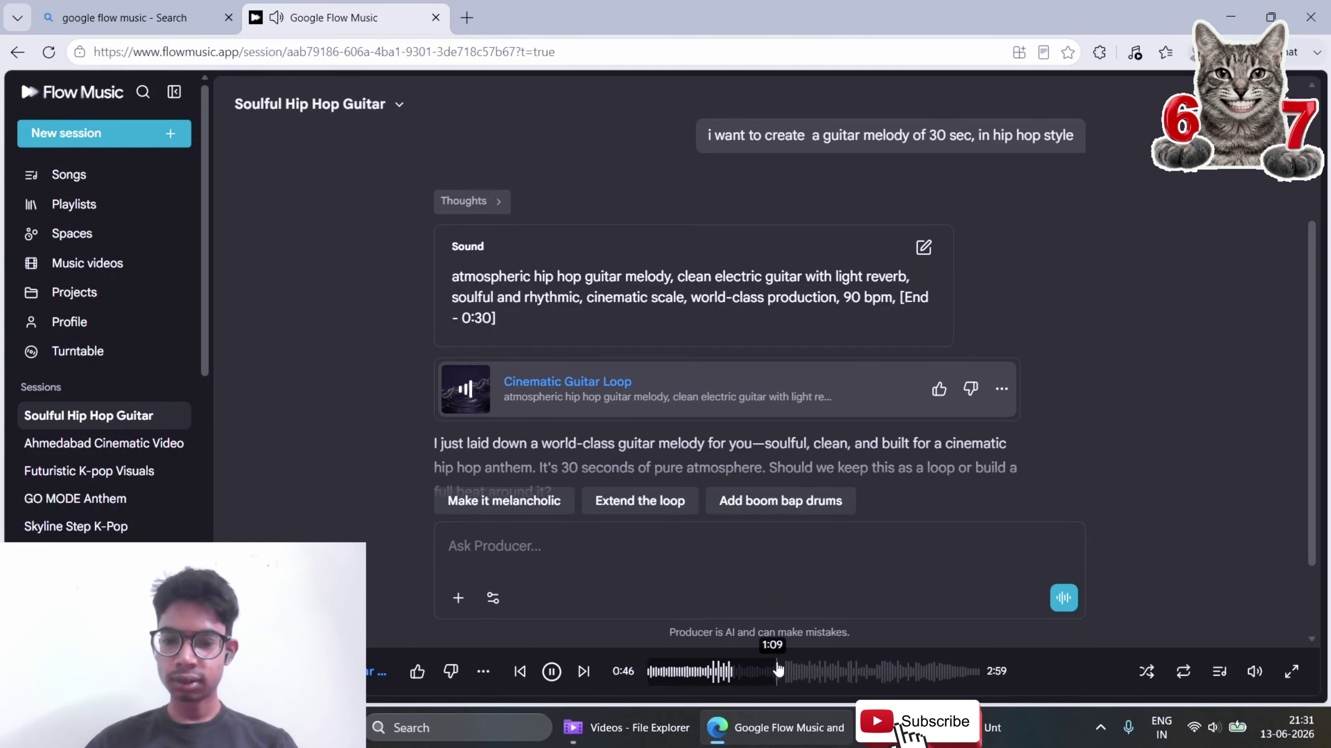
{"action": "left_click", "coordinate": [762, 672]}
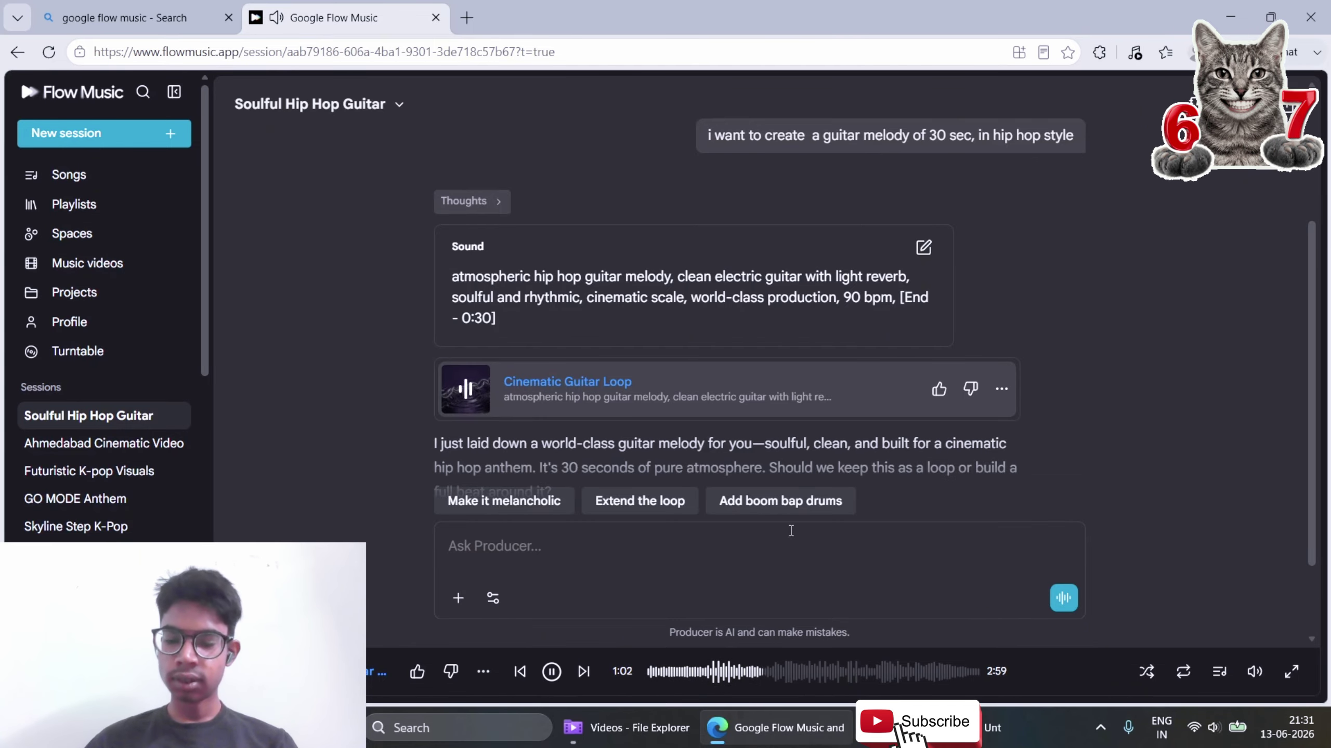
{"action": "left_click", "coordinate": [793, 672]}
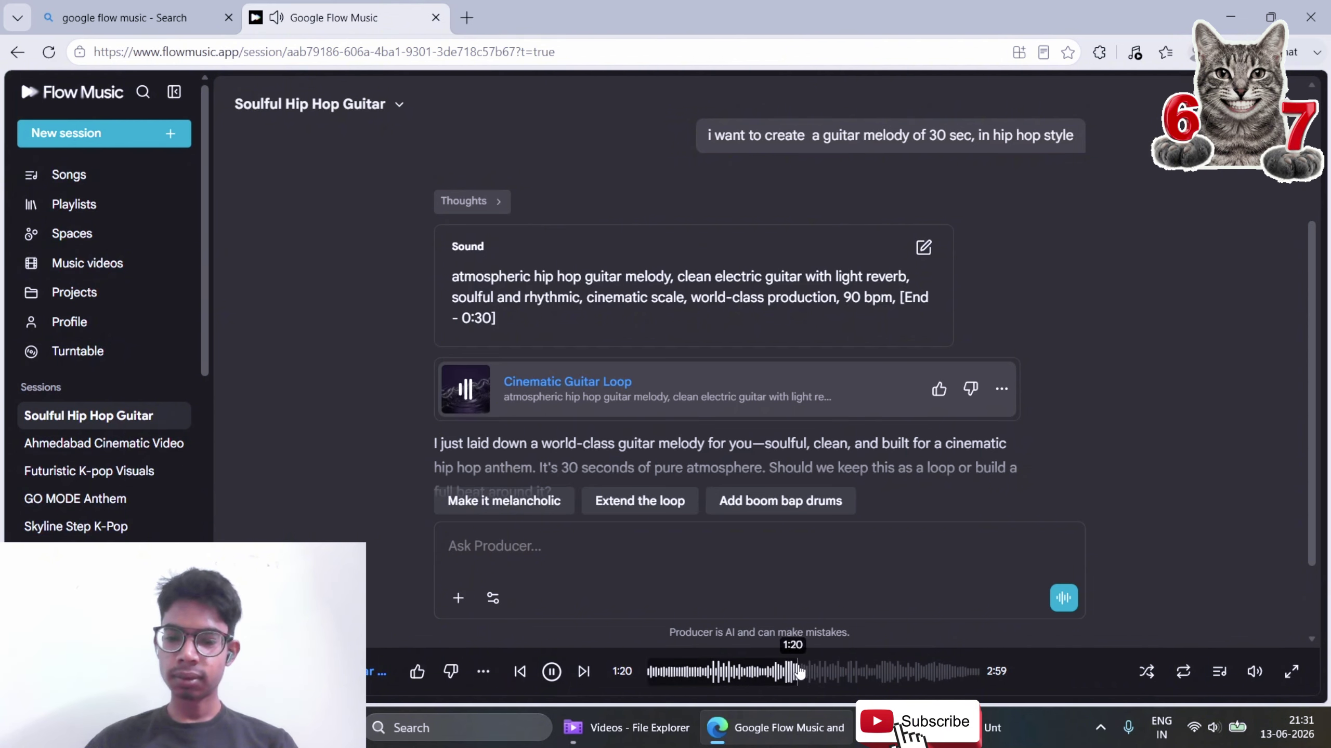
{"action": "left_click", "coordinate": [549, 674]}
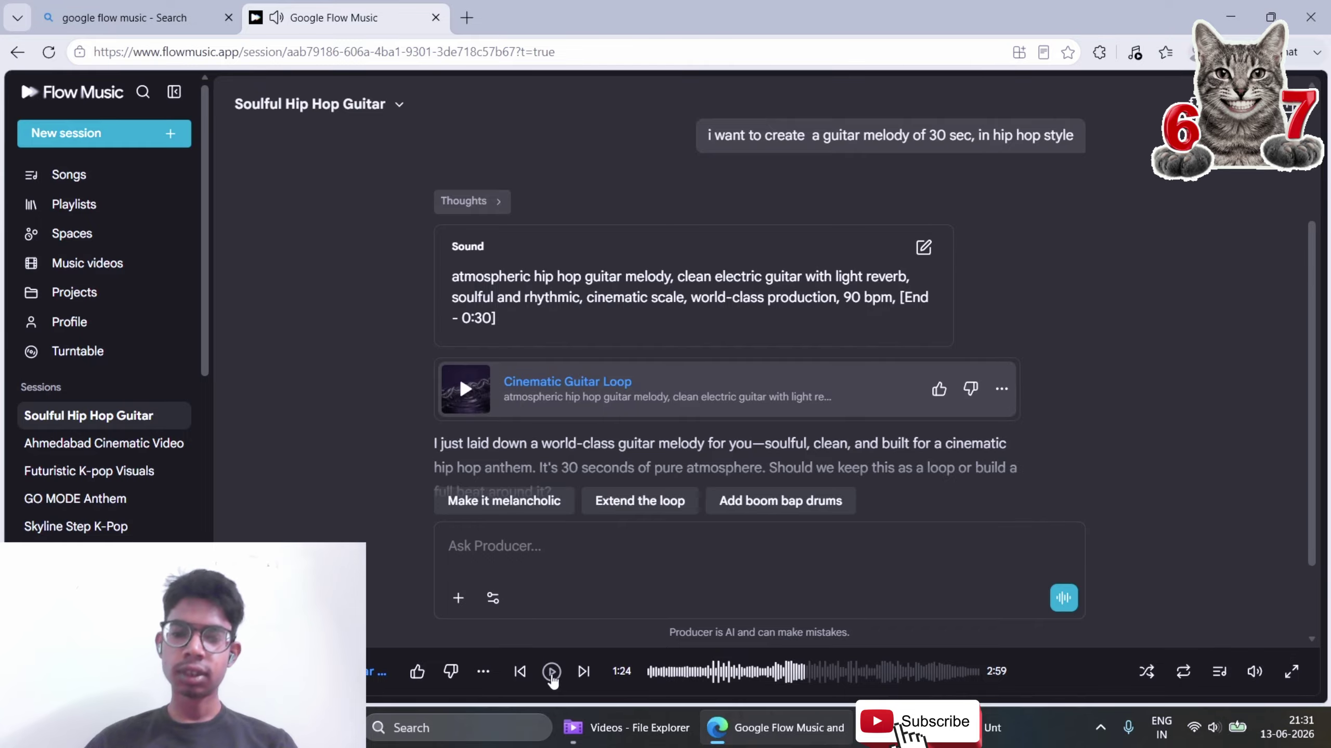
Start a remix session from the Cinematic Guitar Loop track
{"action": "scroll", "coordinate": [533, 394], "scroll_direction": "down", "scroll_amount": 2}
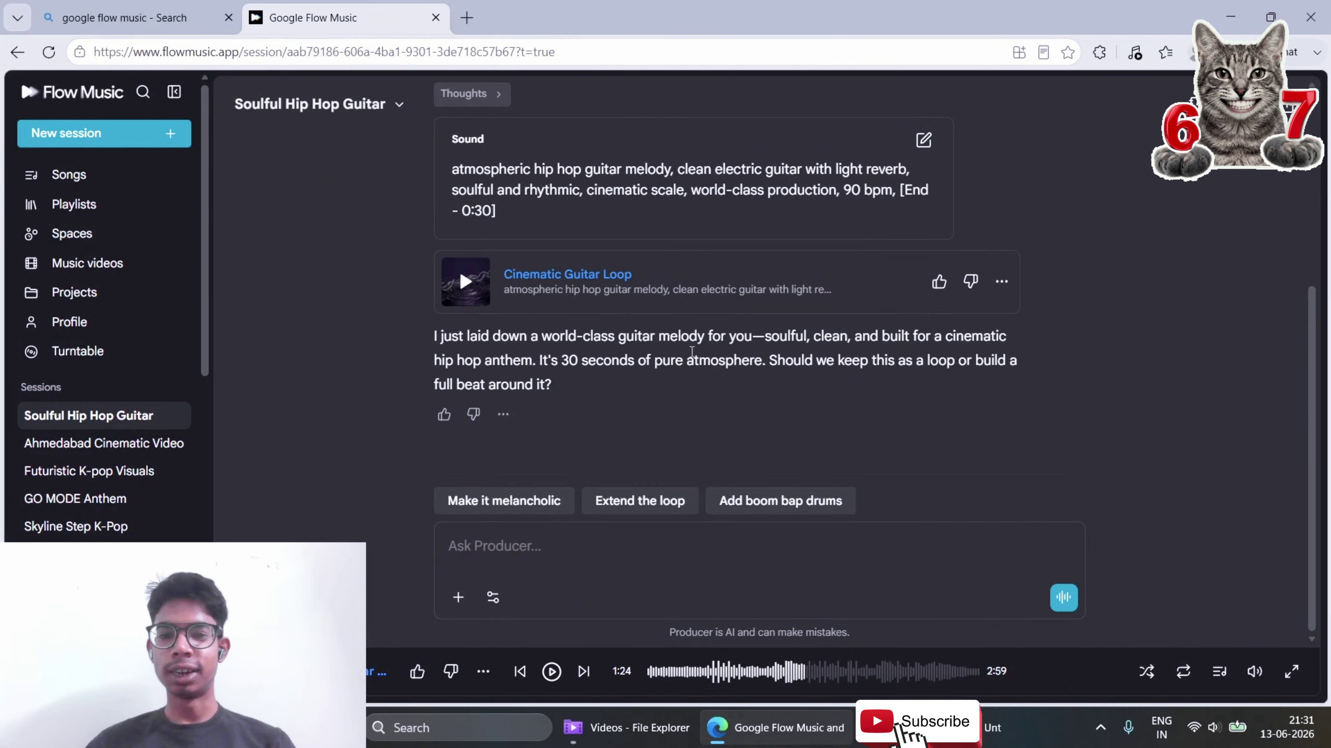
{"action": "mouse_move", "coordinate": [834, 274]}
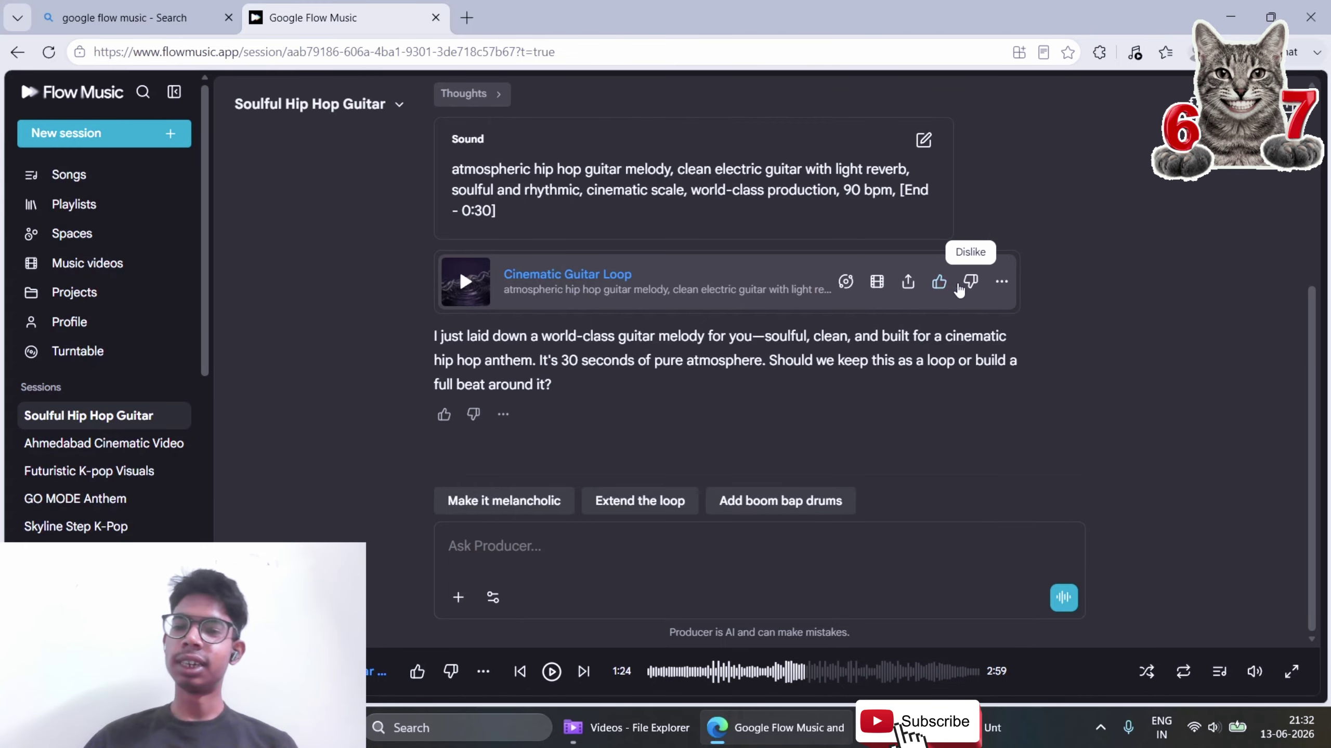
{"action": "left_click", "coordinate": [999, 289]}
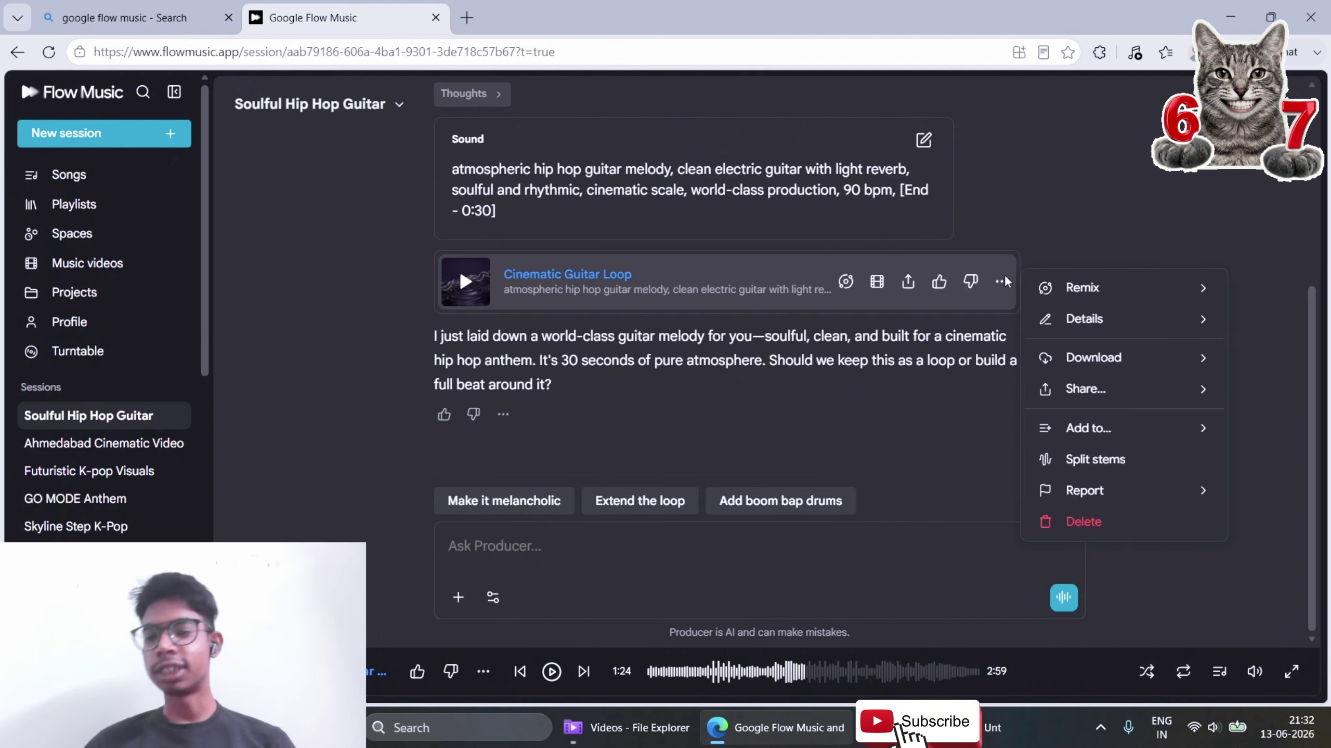
{"action": "mouse_move", "coordinate": [1075, 288]}
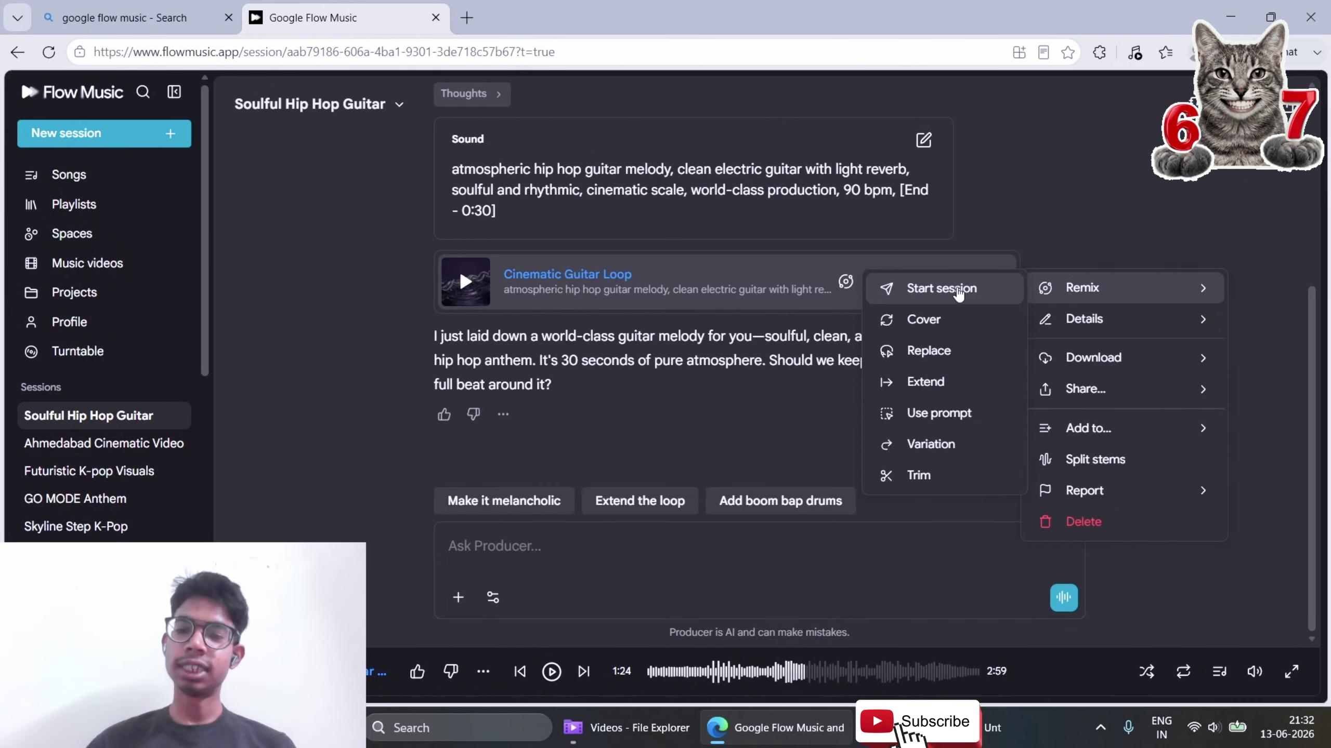
{"action": "left_click", "coordinate": [957, 291]}
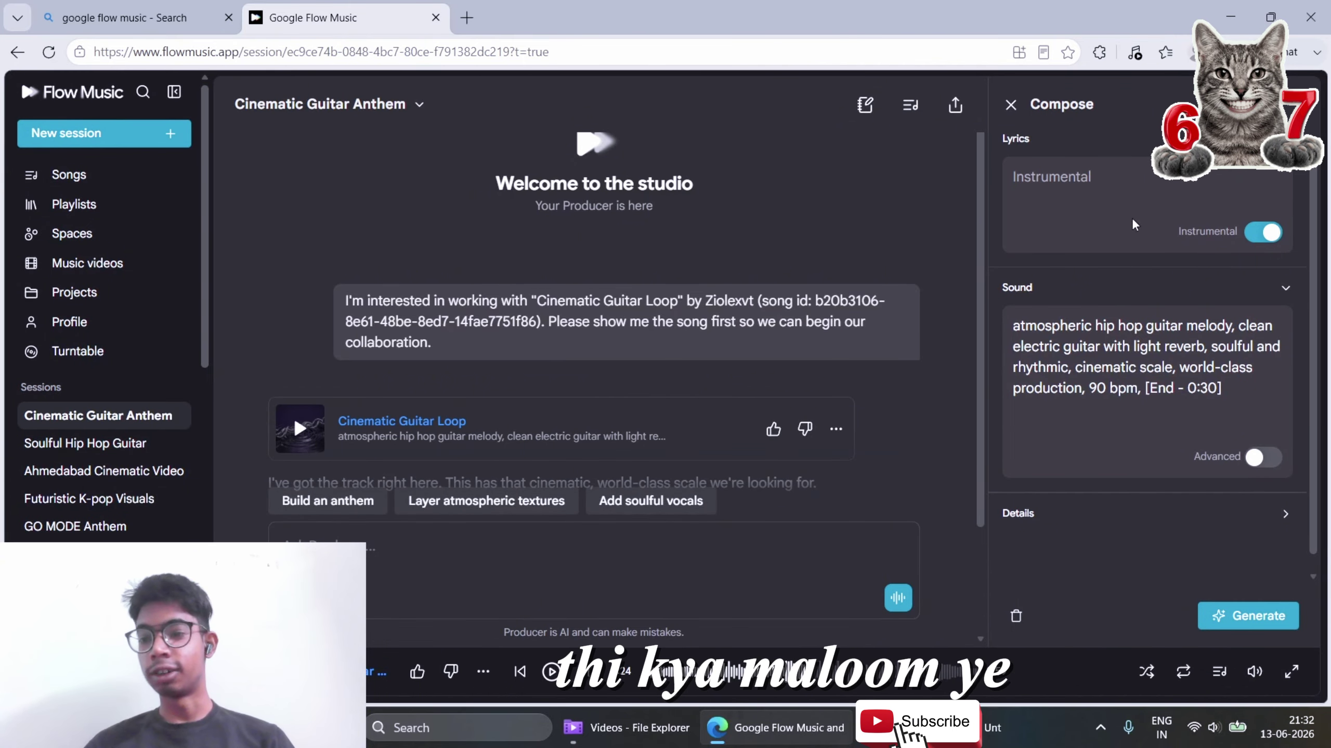
Review the sound description in the composer and turn on its advanced settings
{"action": "scroll", "coordinate": [1131, 226], "scroll_direction": "down", "scroll_amount": 1}
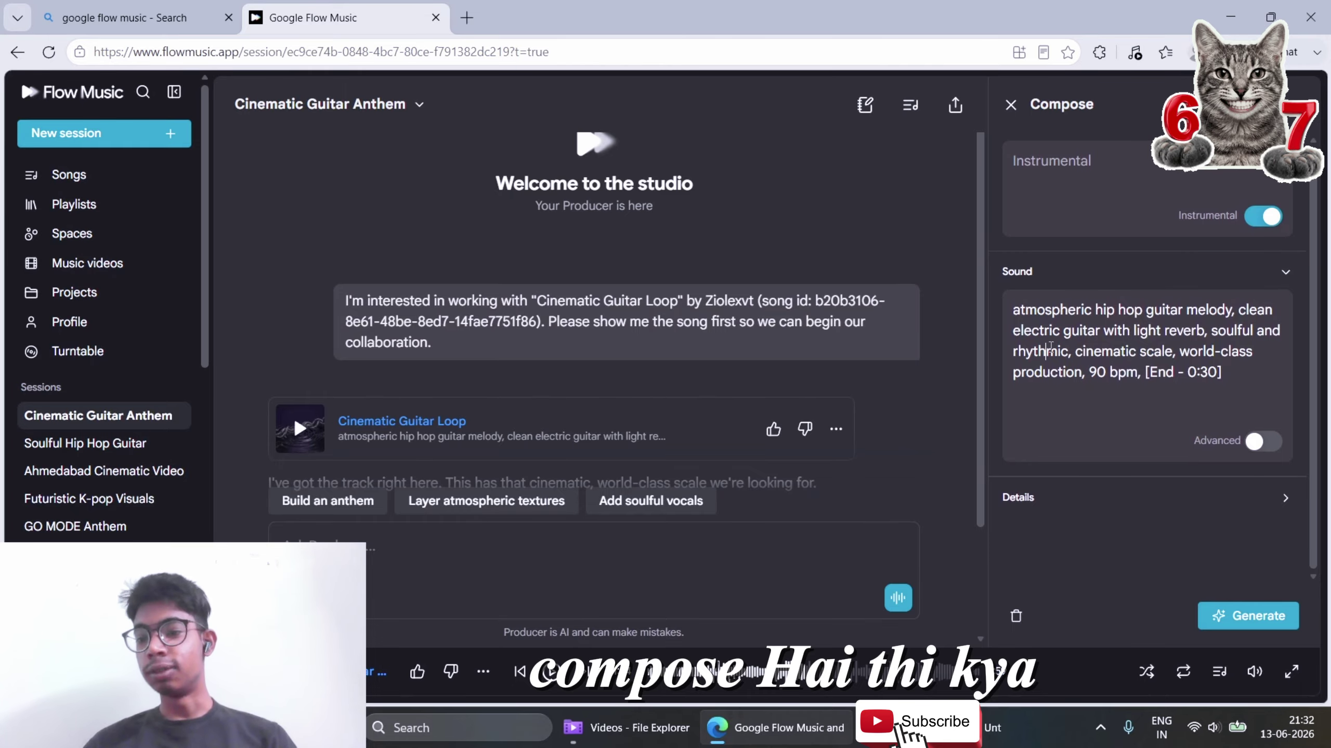
{"action": "left_click_drag", "start_coordinate": [1048, 352], "coordinate": [1222, 414]}
{"action": "left_click_drag", "start_coordinate": [1129, 432], "coordinate": [1199, 442]}
{"action": "scroll", "coordinate": [1174, 468], "scroll_direction": "down", "scroll_amount": 3}
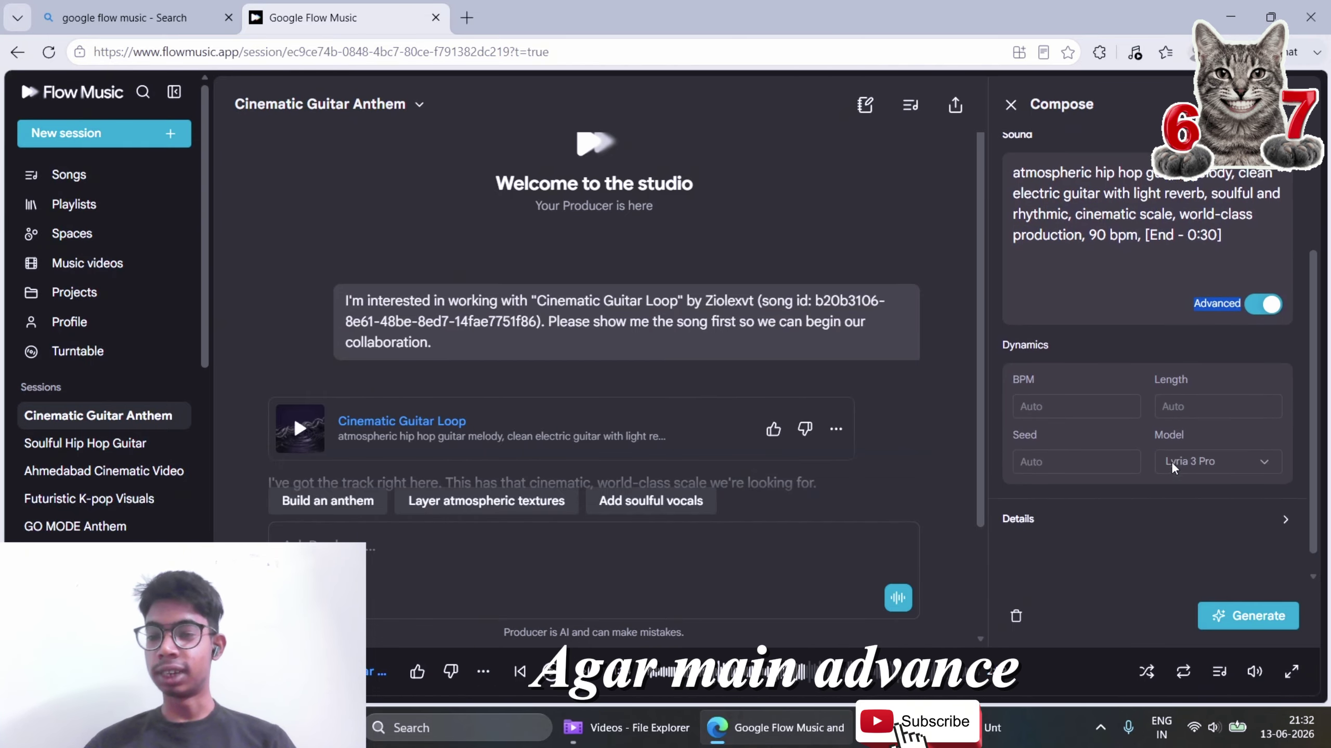
Set the track dynamics to 120 BPM, length 1:00 and seed 20, with the Lyria 3 Pro model
{"action": "left_click", "coordinate": [1048, 406]}
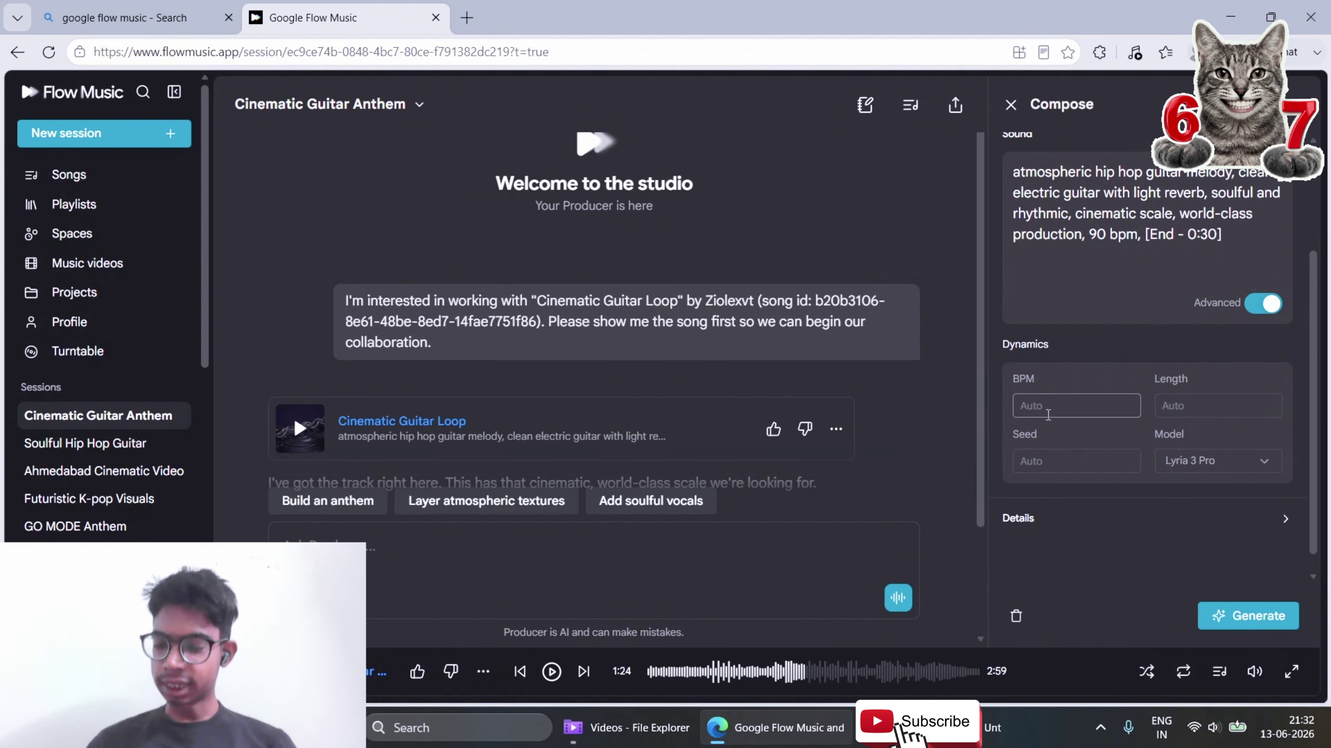
{"action": "type", "text": "120"}
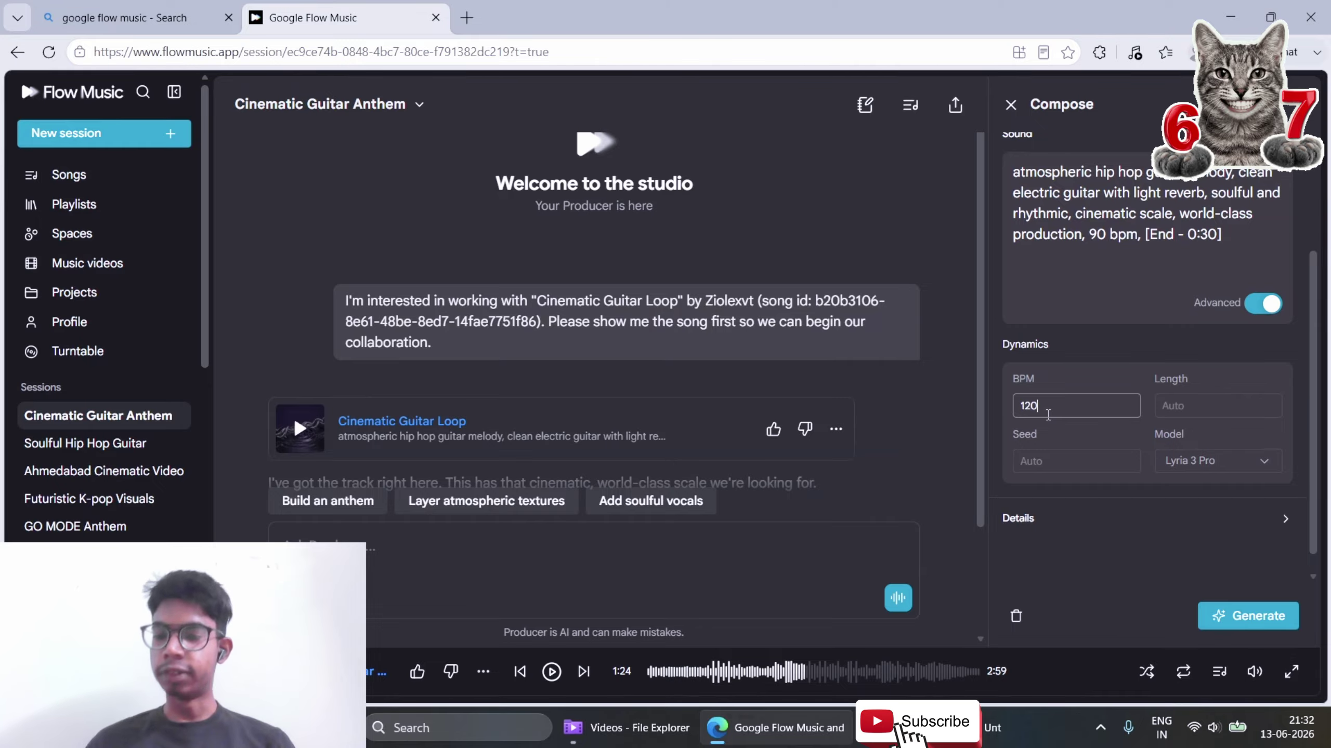
{"action": "left_click", "coordinate": [1186, 407]}
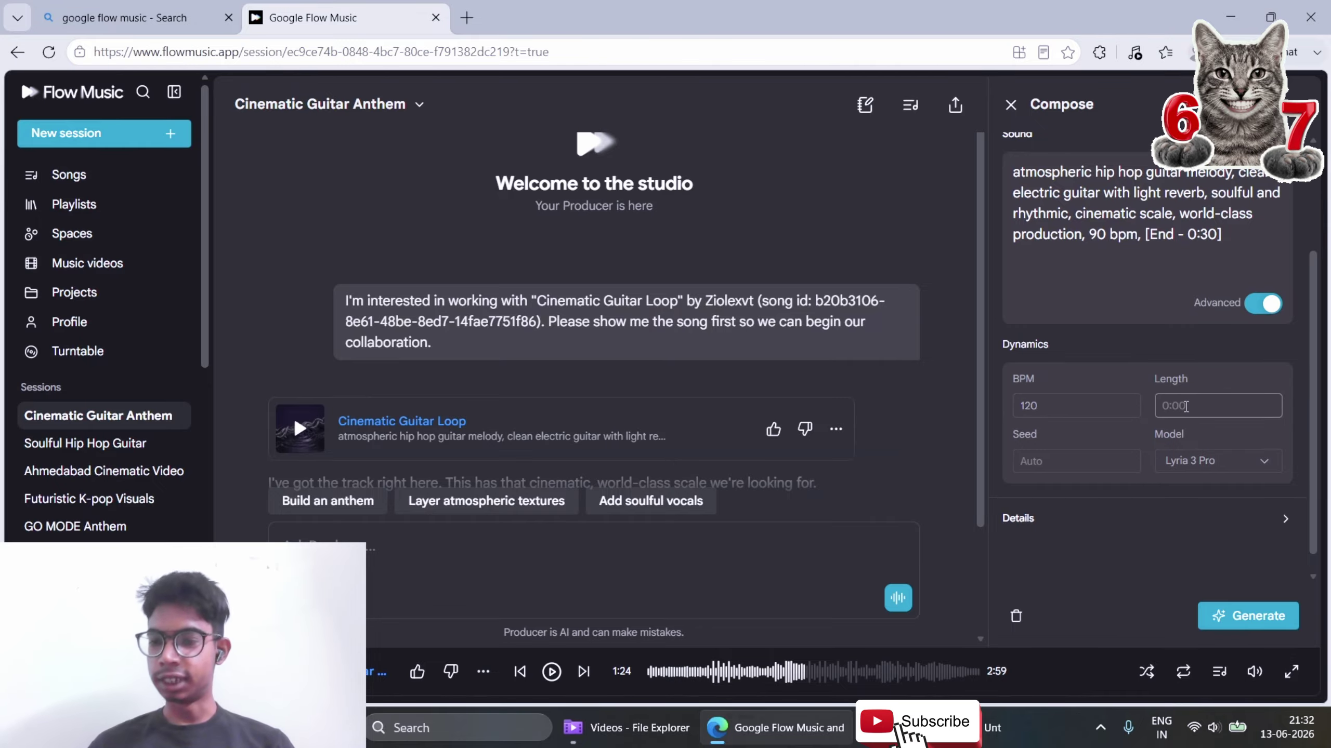
{"action": "type", "text": "1:00"}
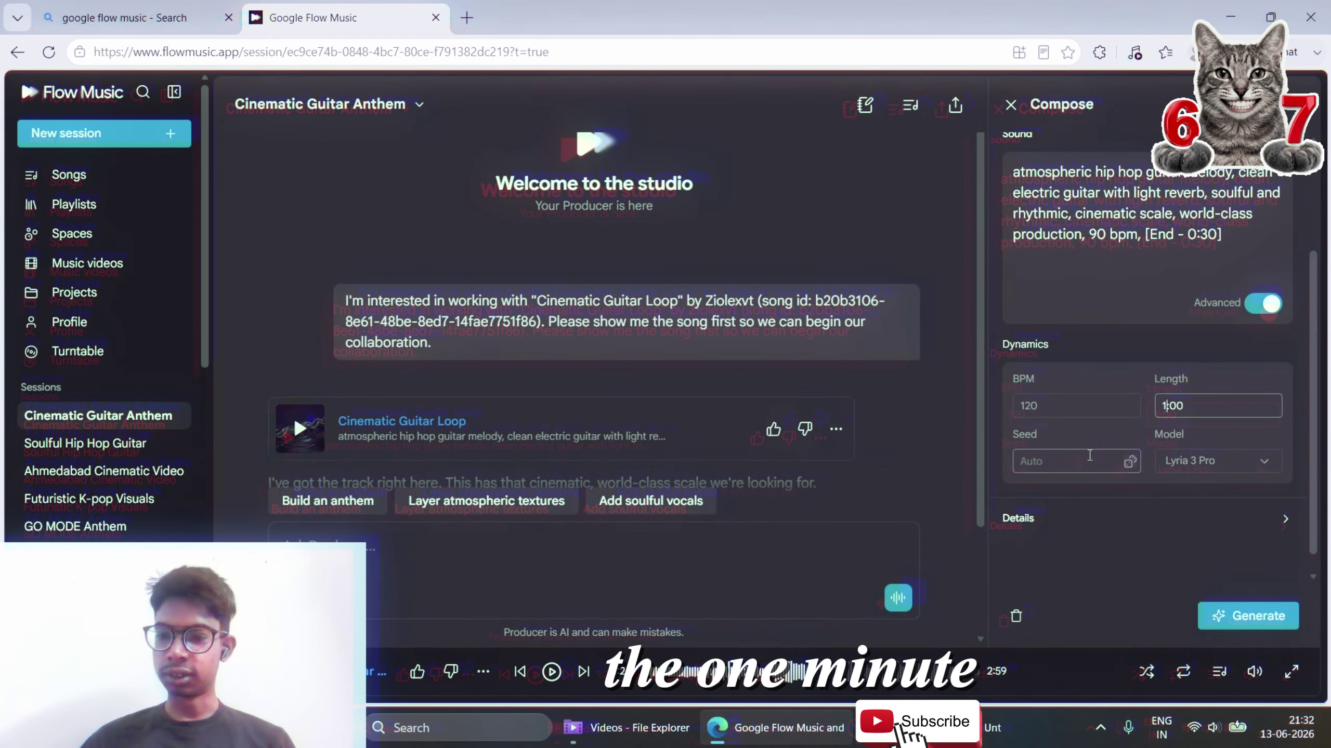
{"action": "left_click", "coordinate": [1084, 459]}
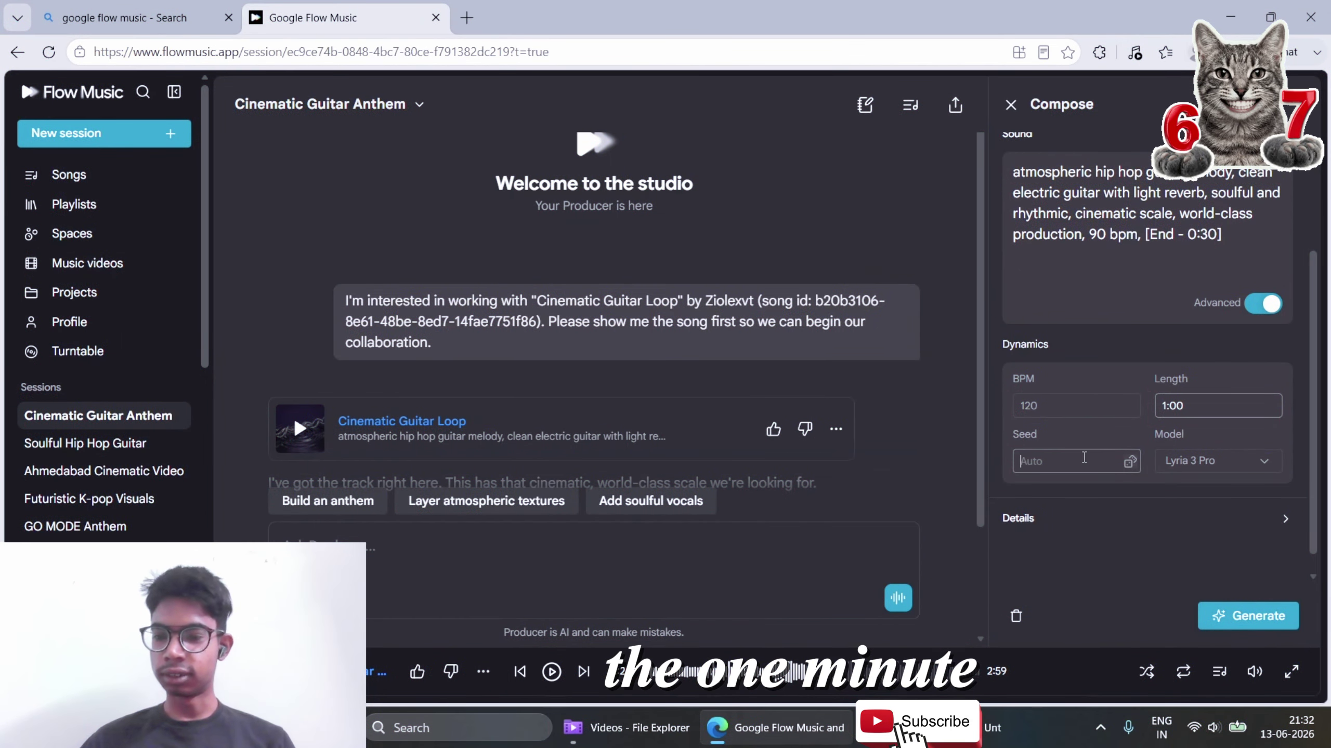
{"action": "type", "text": "20"}
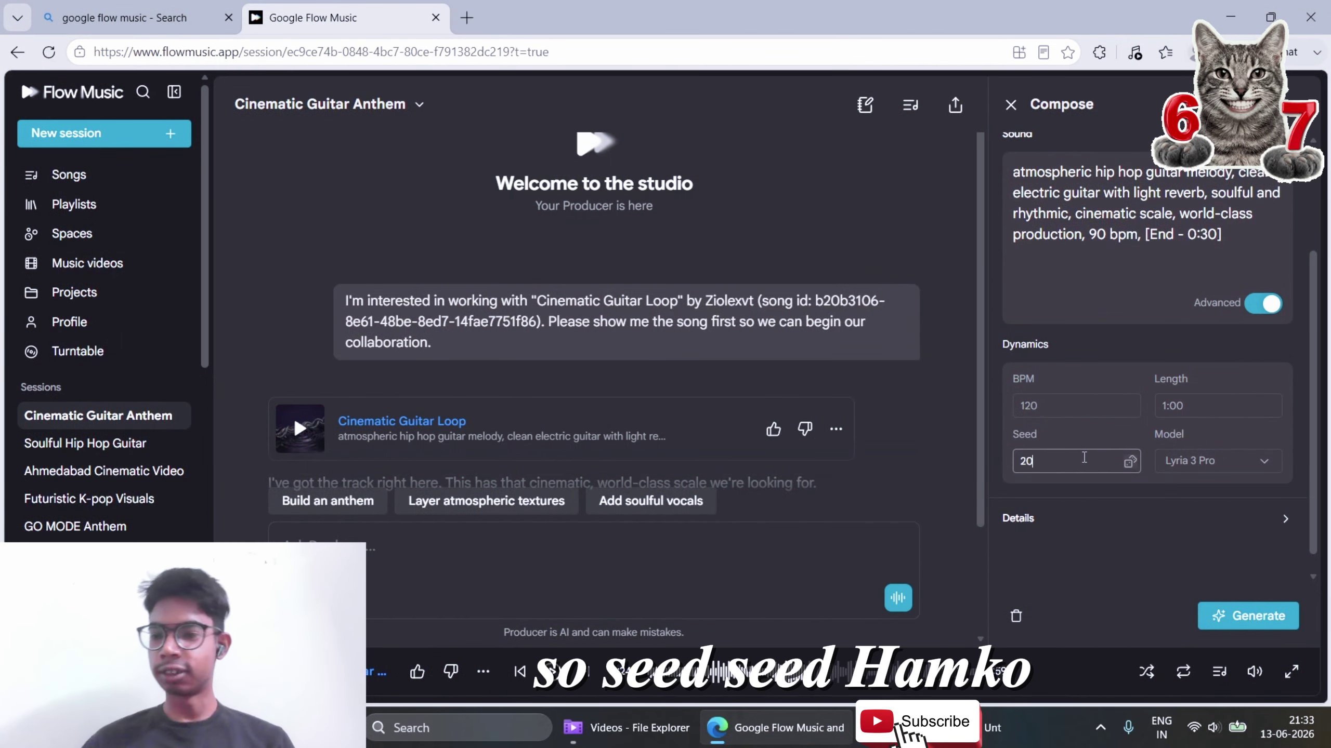
{"action": "left_click", "coordinate": [1204, 460]}
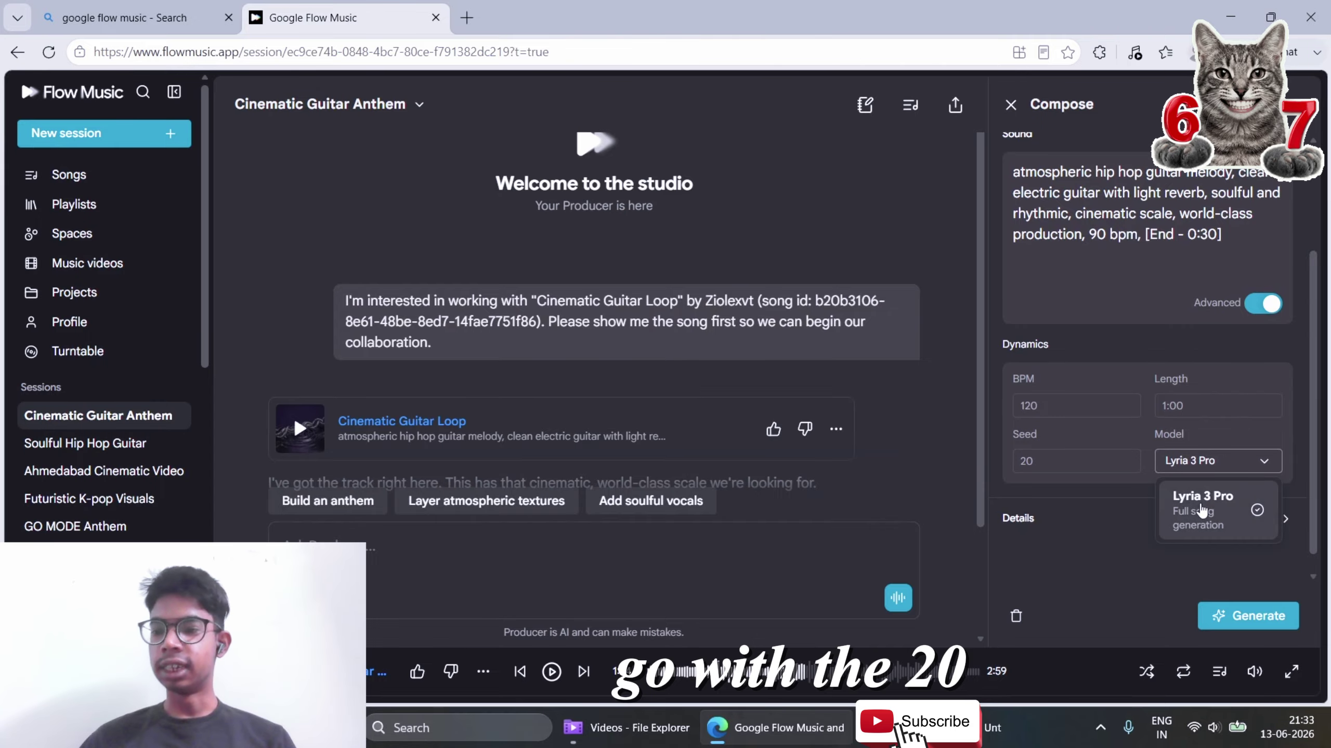
{"action": "left_click", "coordinate": [1201, 510]}
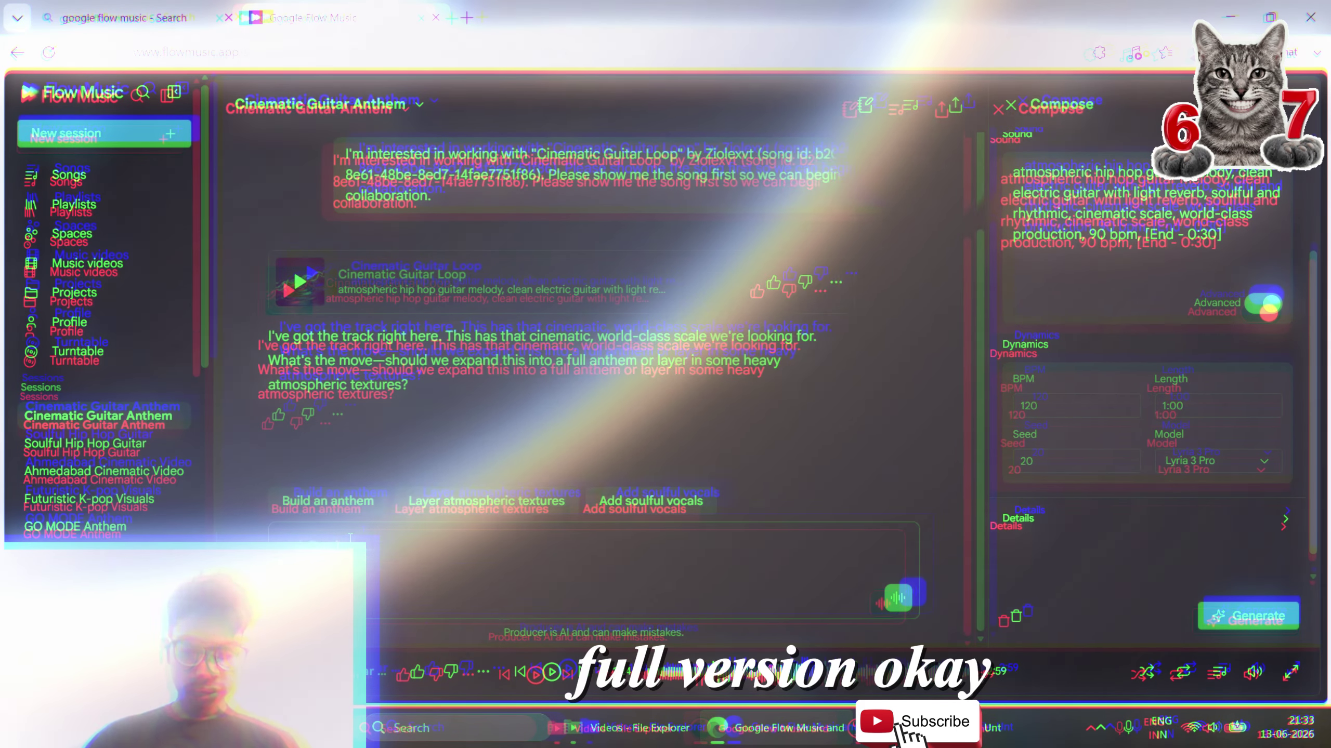
Submit the prompt "add hip hop rap acording to the song also increase its bpm to 120 bpm , make it melodic and organize its harmony"
{"action": "left_click", "coordinate": [350, 537]}
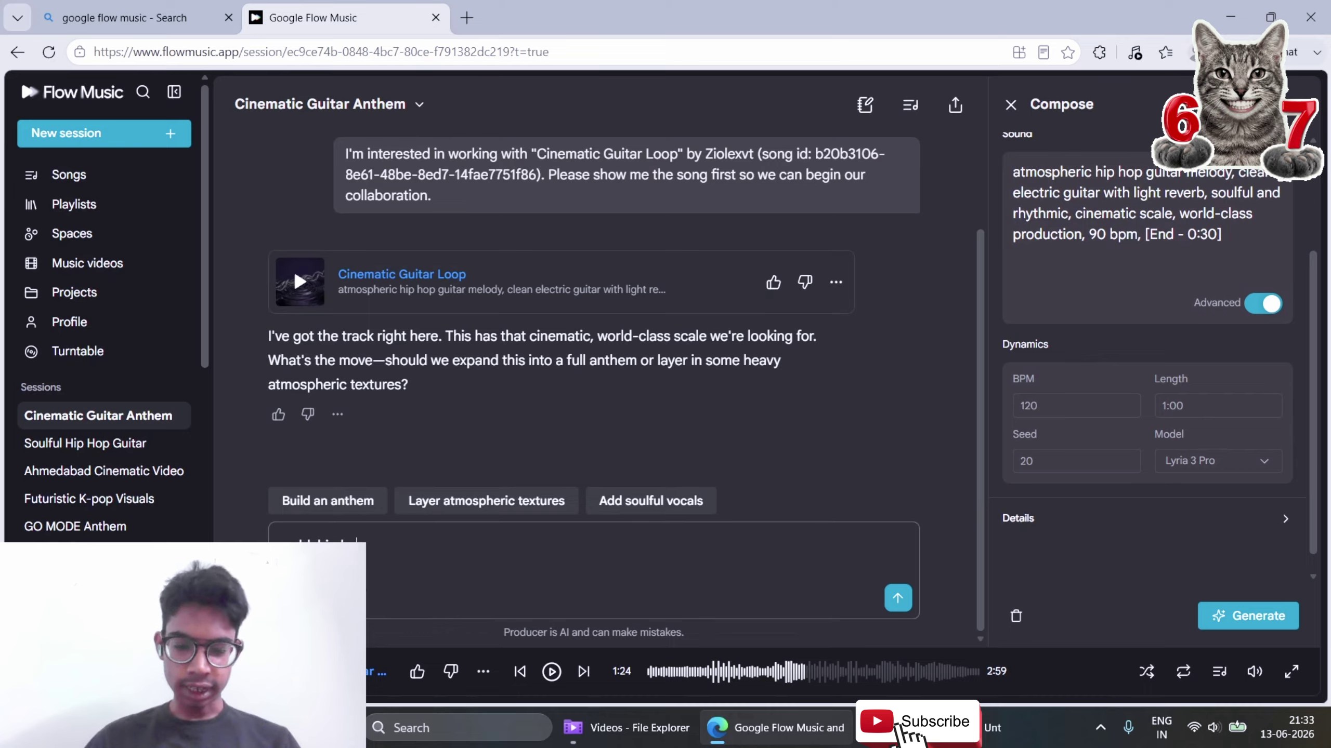
{"action": "type", "text": "p rap ac"}
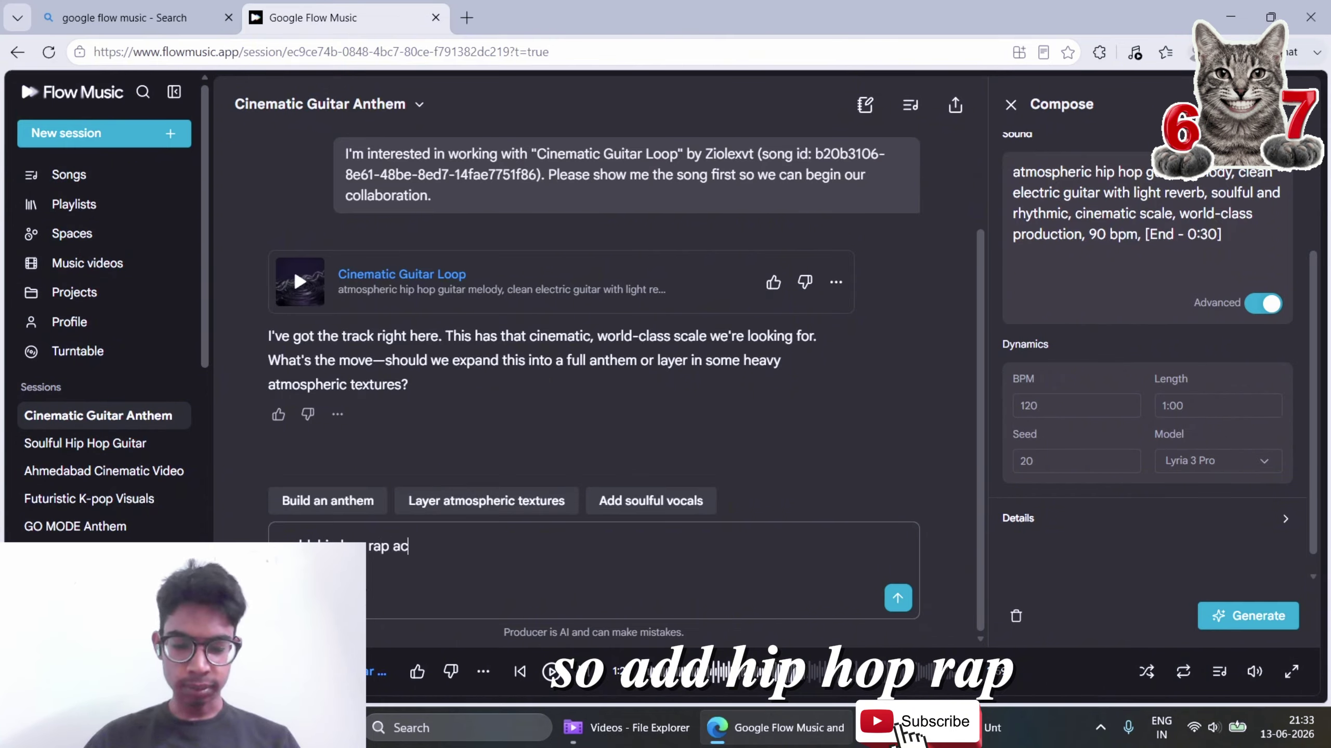
{"action": "type", "text": "ording to t"}
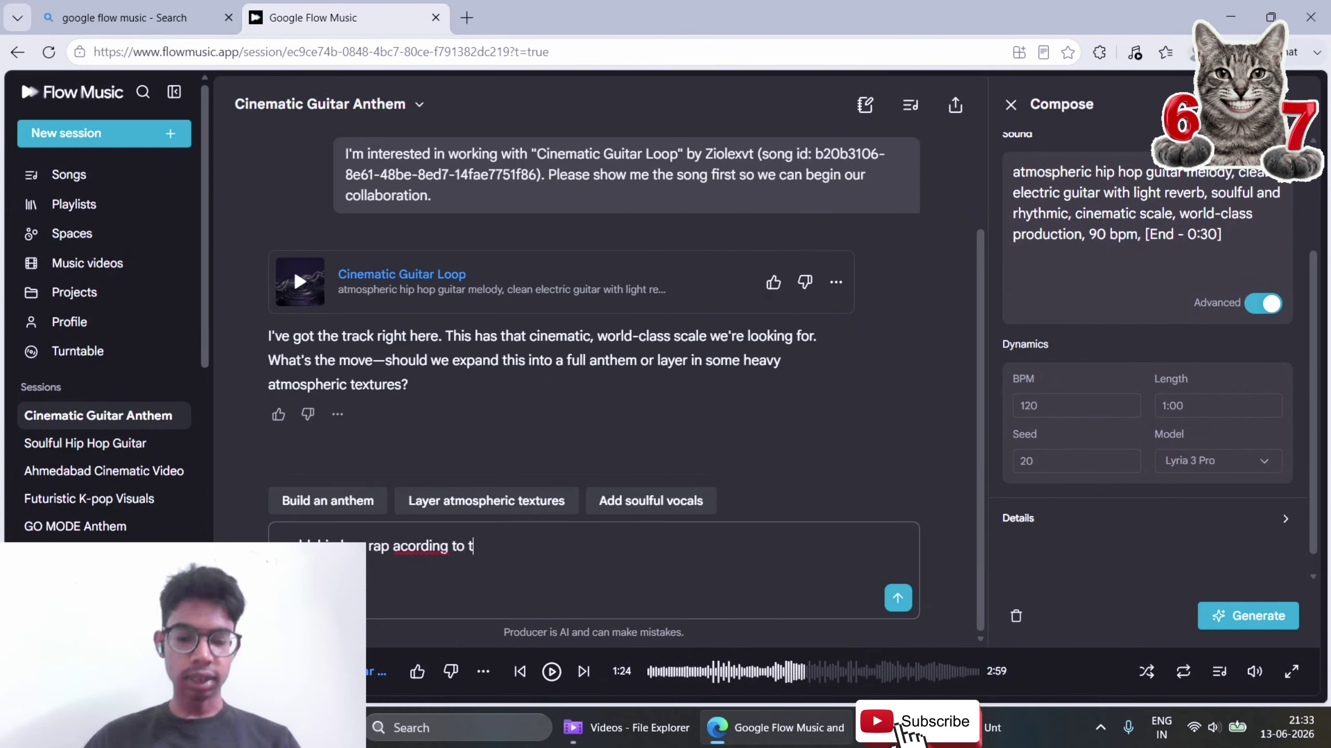
{"action": "type", "text": "he song  als"}
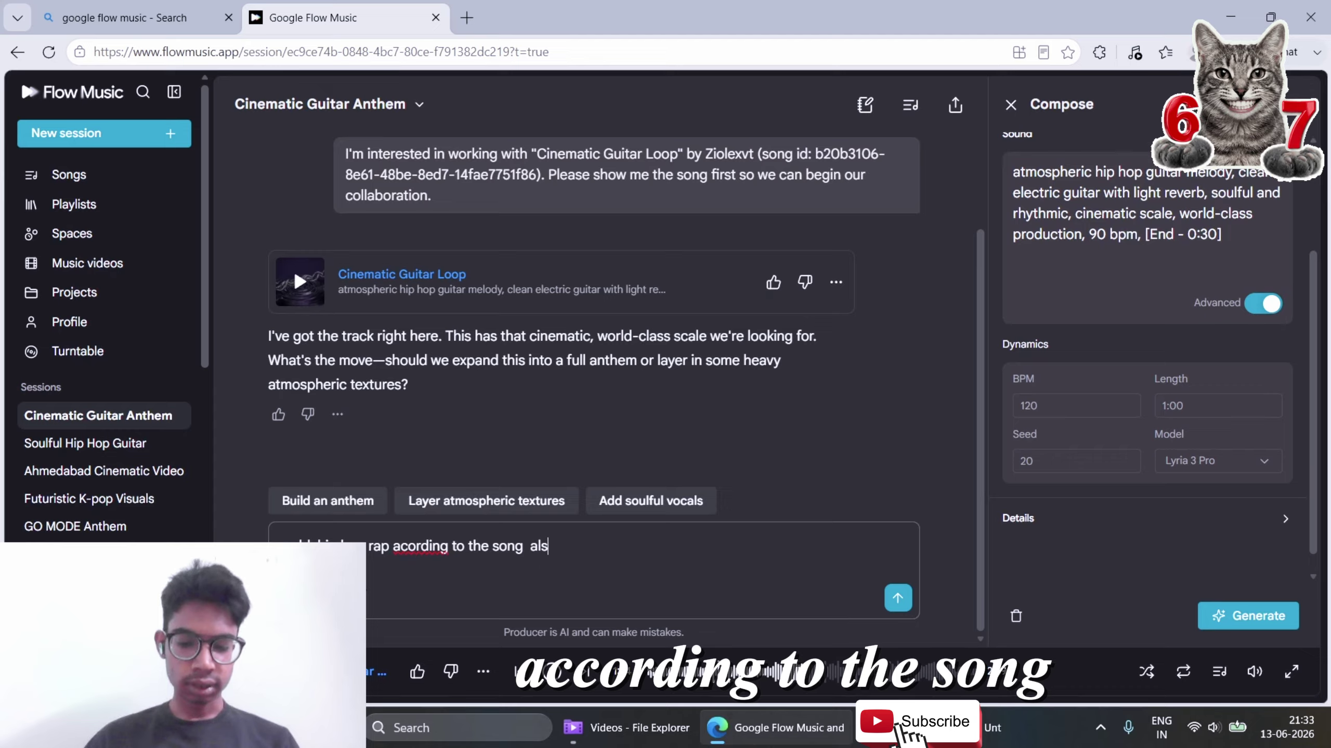
{"action": "type", "text": "o incre"}
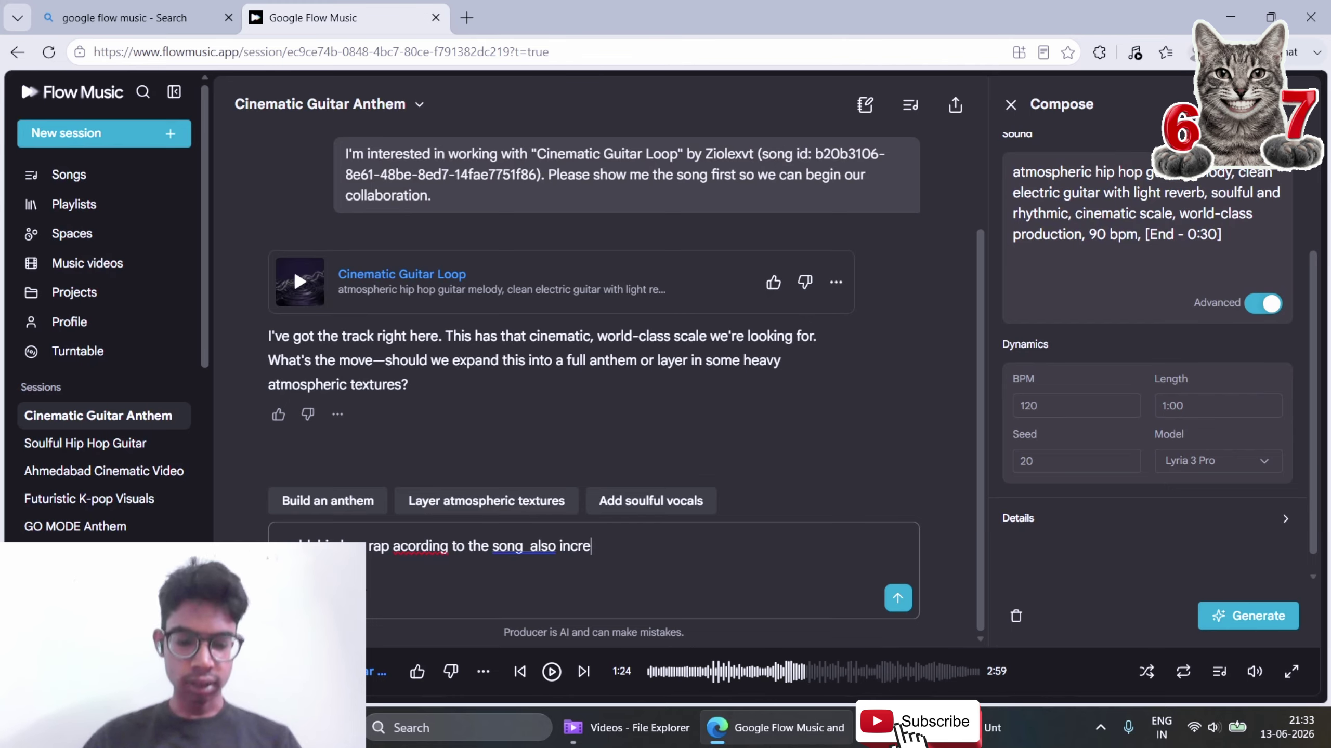
{"action": "type", "text": "ase its b"}
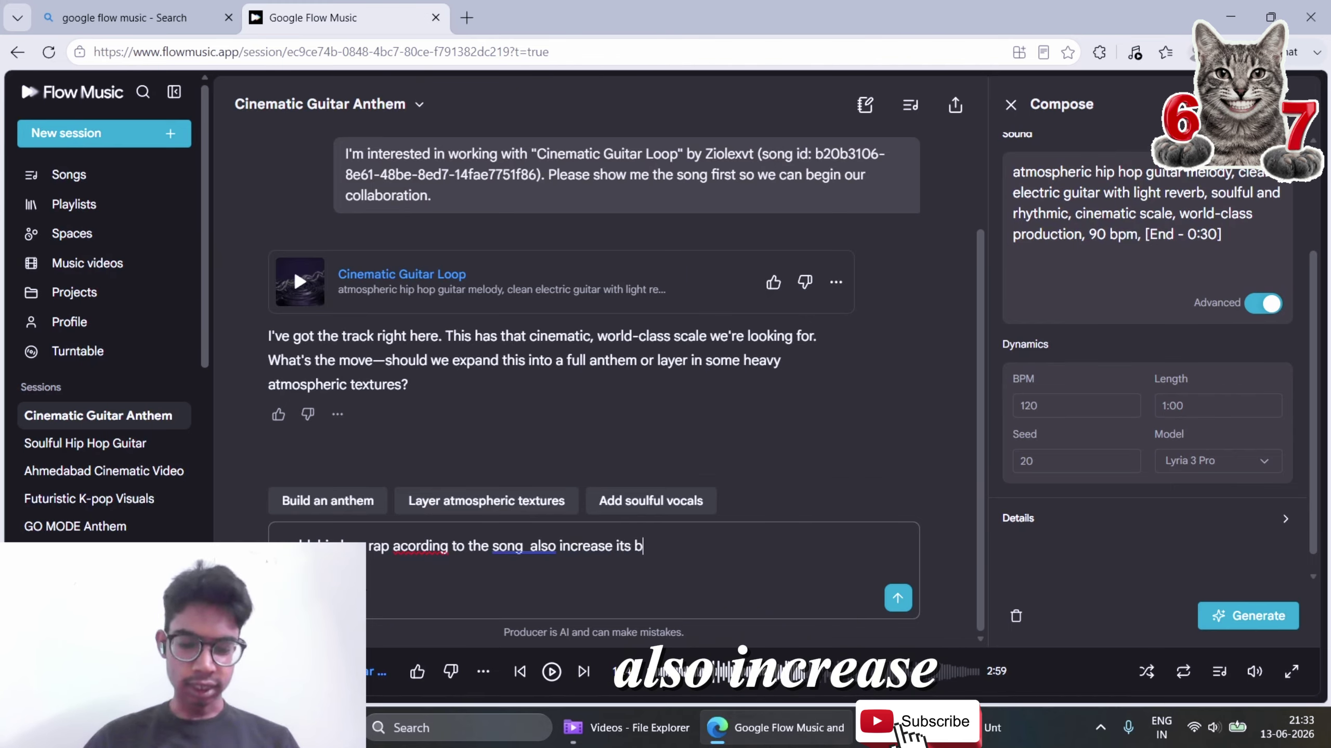
{"action": "type", "text": "pm to 120 "}
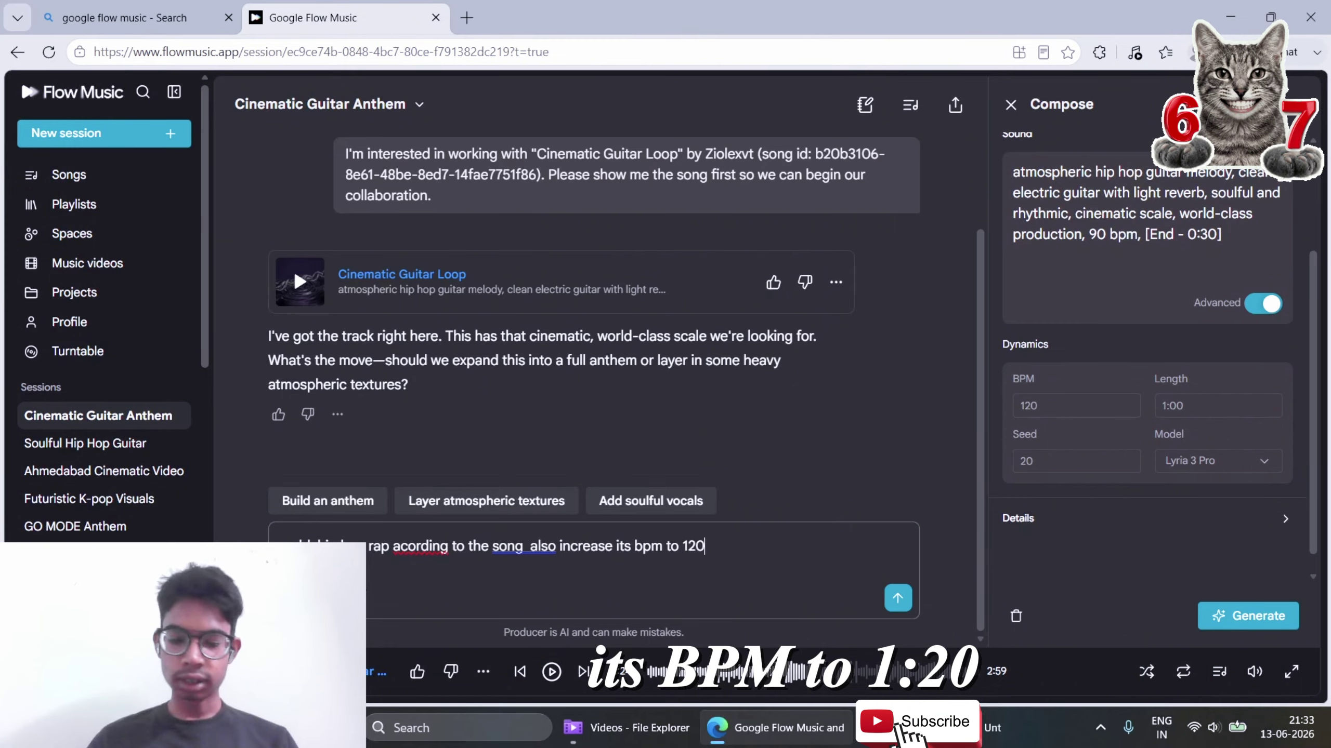
{"action": "type", "text": "bpm"}
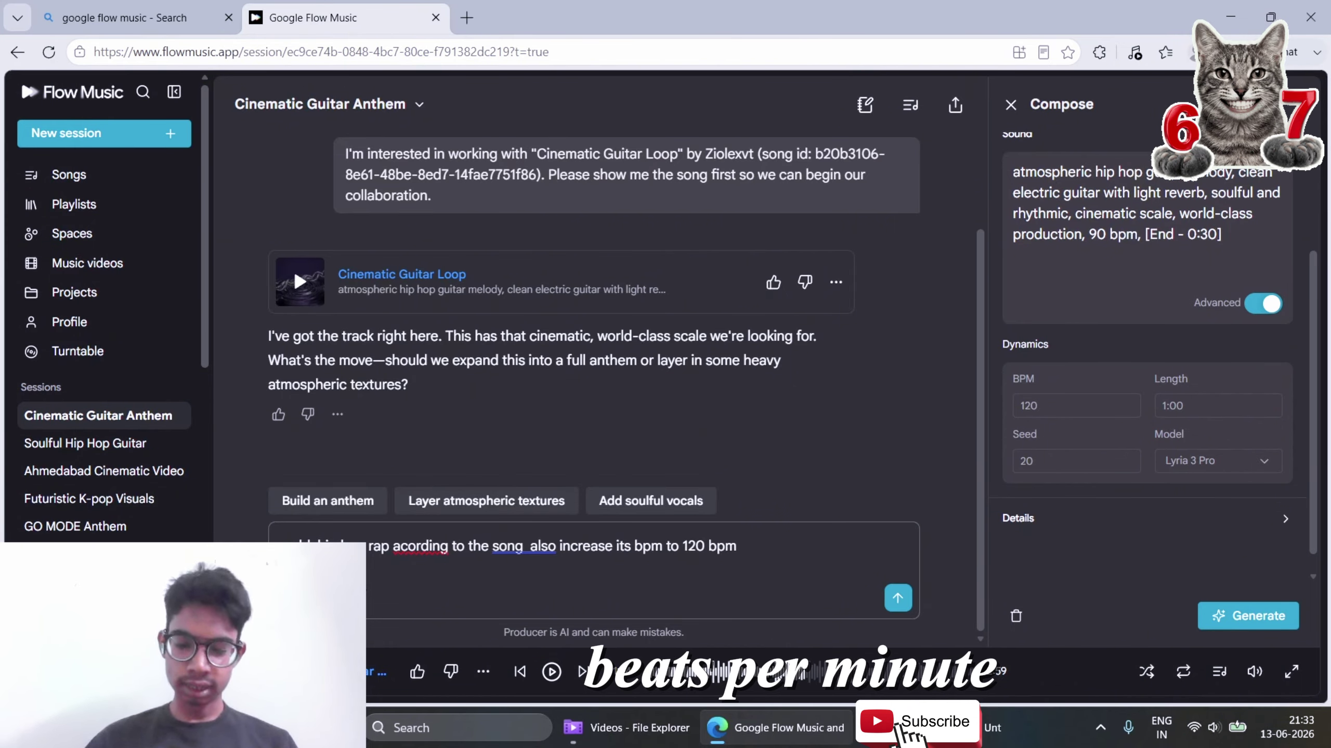
{"action": "type", "text": " , make i"}
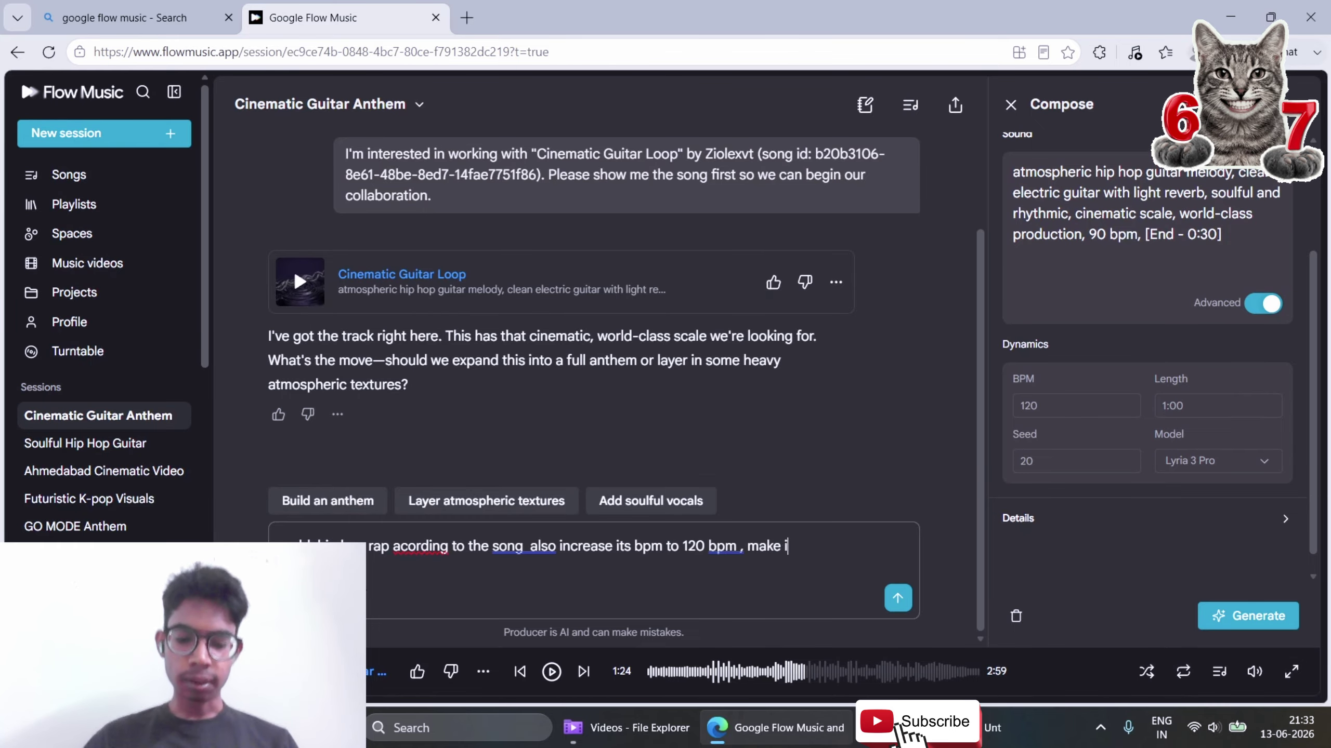
{"action": "type", "text": "t melodic"}
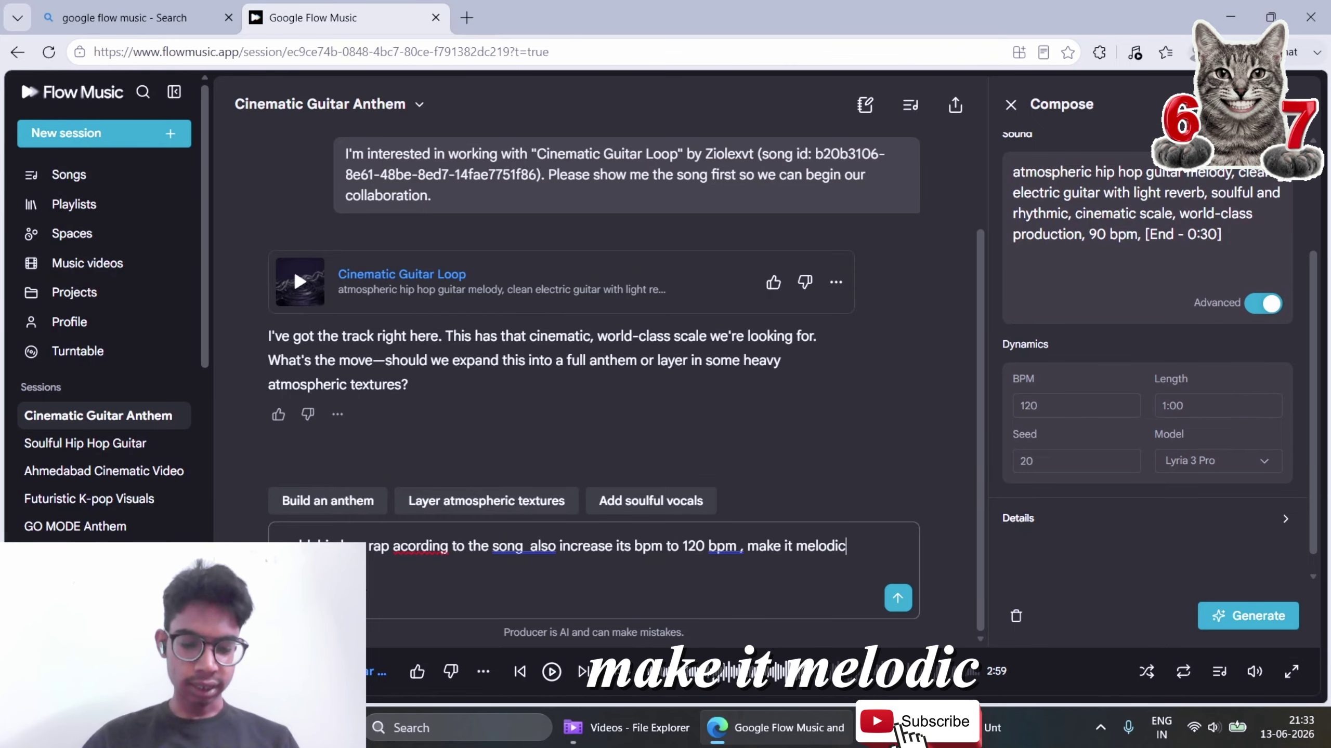
{"action": "type", "text": " anf"}
{"action": "type", "text": "dd  hip hop "}
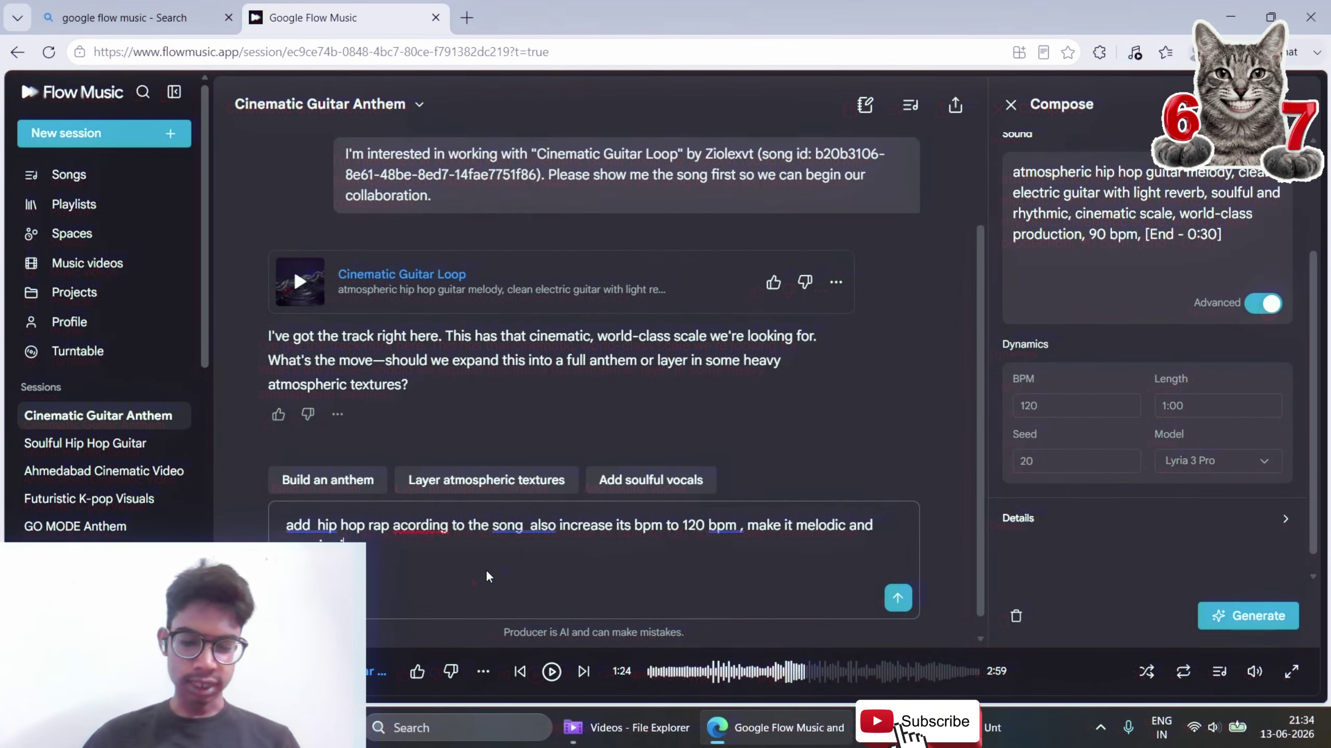
{"action": "type", "text": "organize its harmony"}
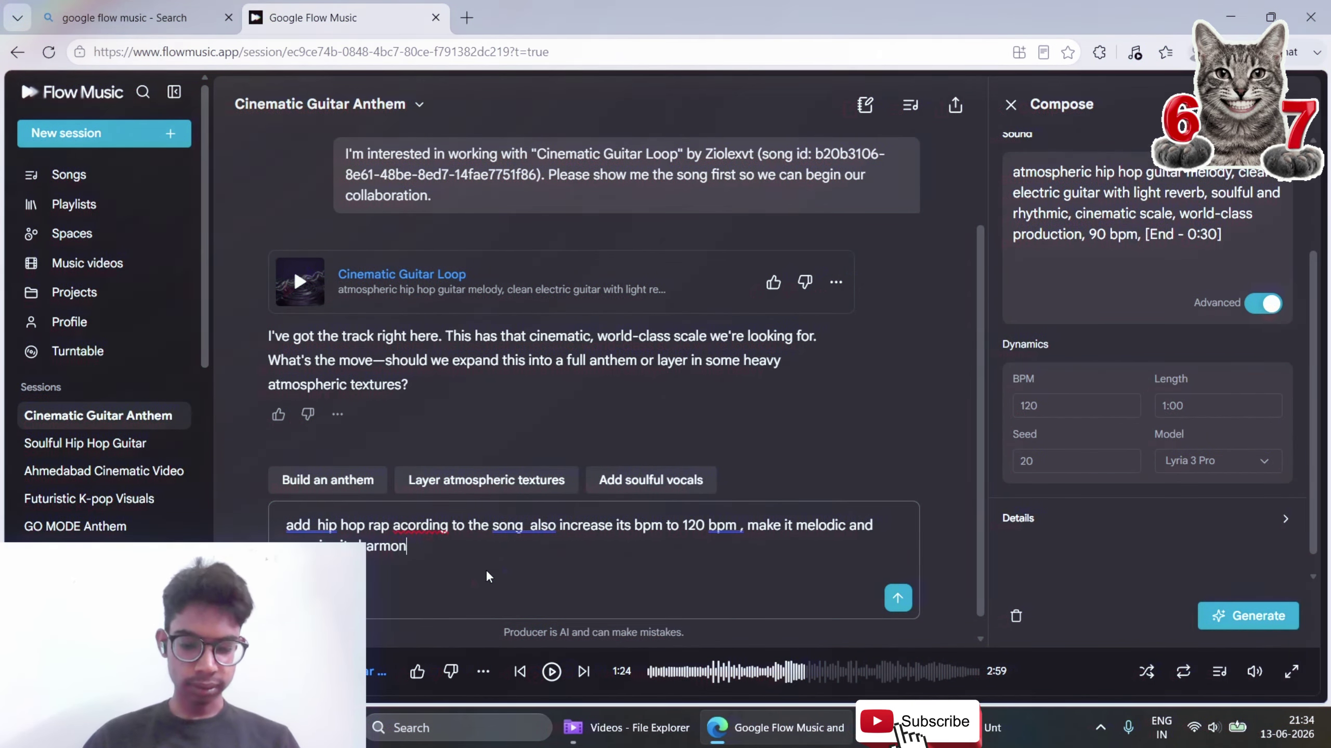
{"action": "key", "text": "Return"}
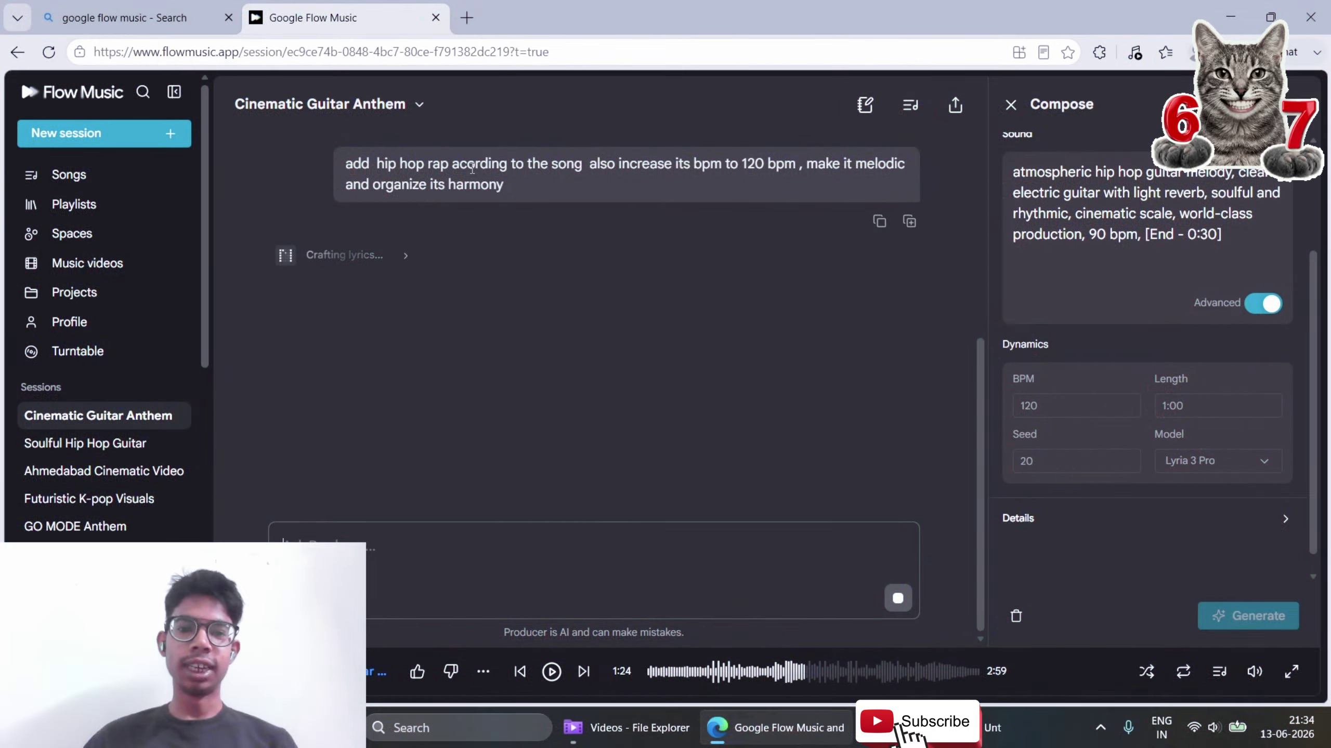
Expand the generation progress details, examine the edit recipe of the Sovereign Soul cover, and close the recipe
{"action": "double_click", "coordinate": [471, 166]}
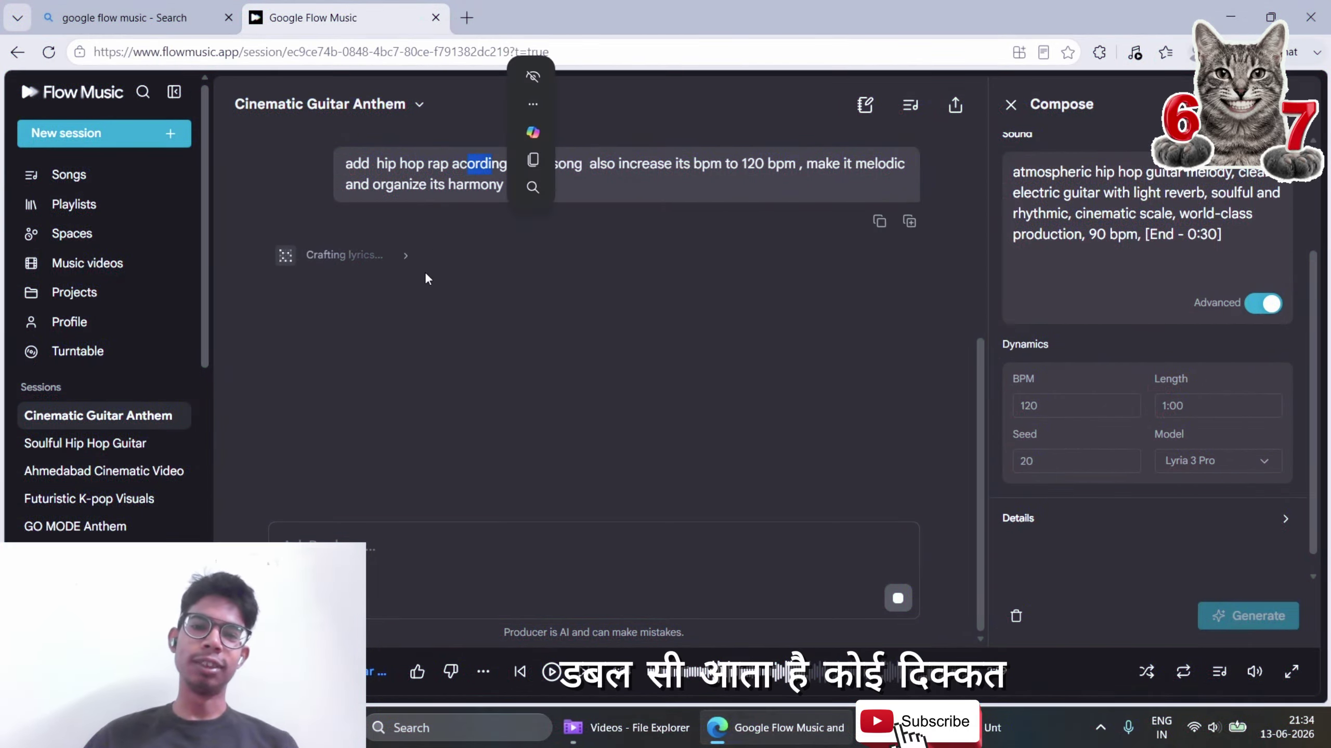
{"action": "left_click", "coordinate": [503, 284]}
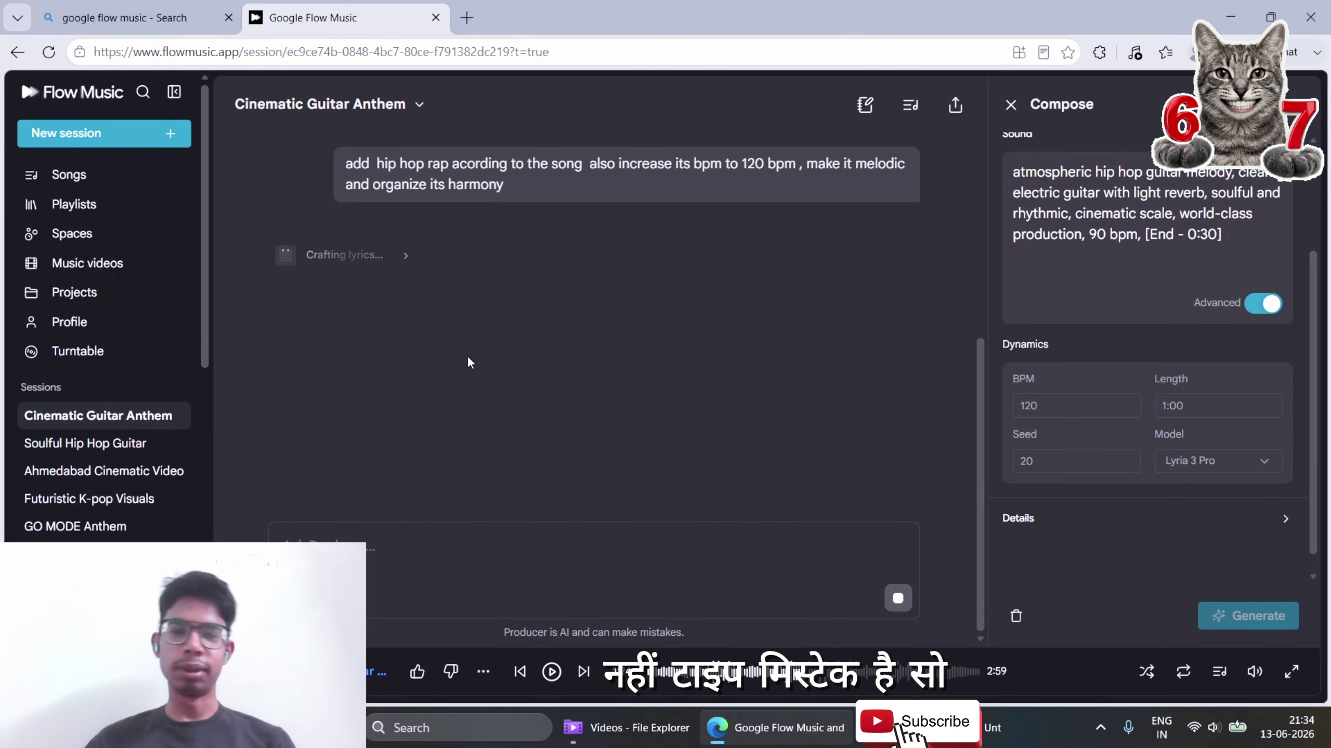
{"action": "left_click", "coordinate": [402, 257]}
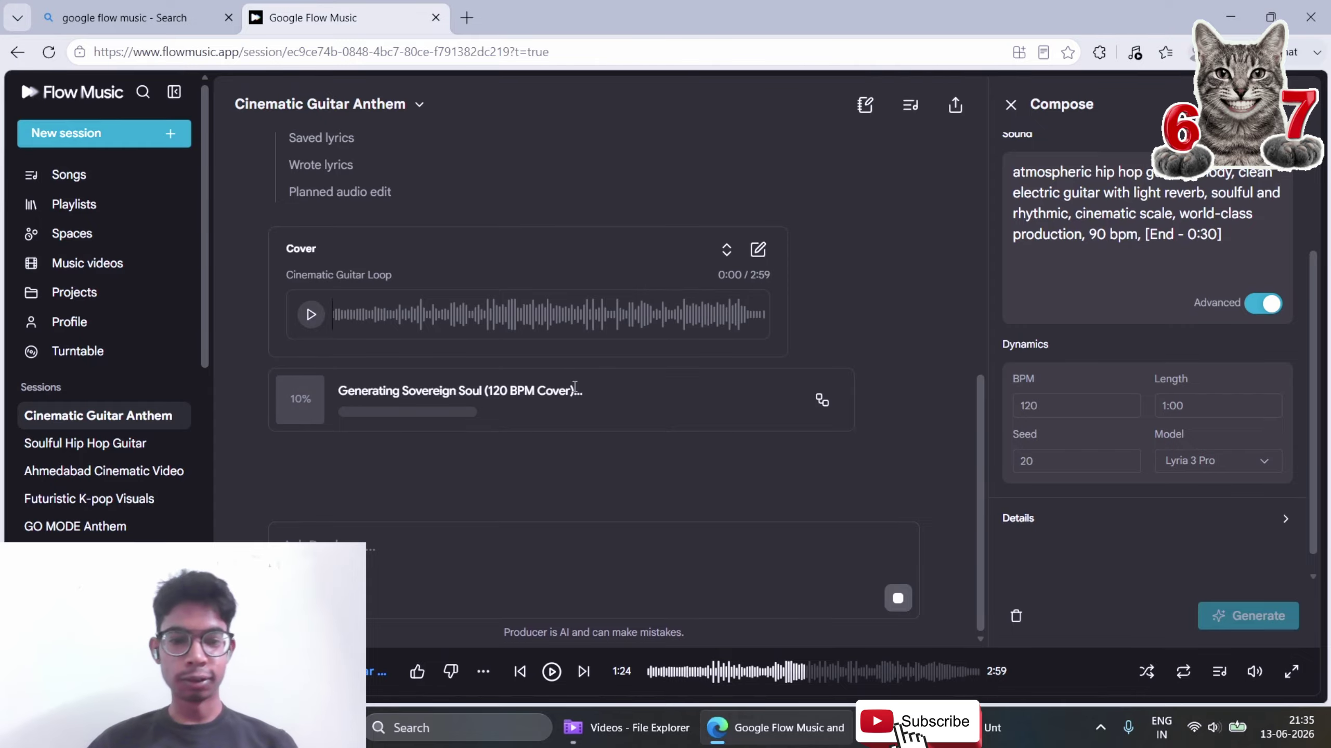
{"action": "left_click_drag", "start_coordinate": [365, 391], "coordinate": [543, 402]}
{"action": "left_click", "coordinate": [576, 461]}
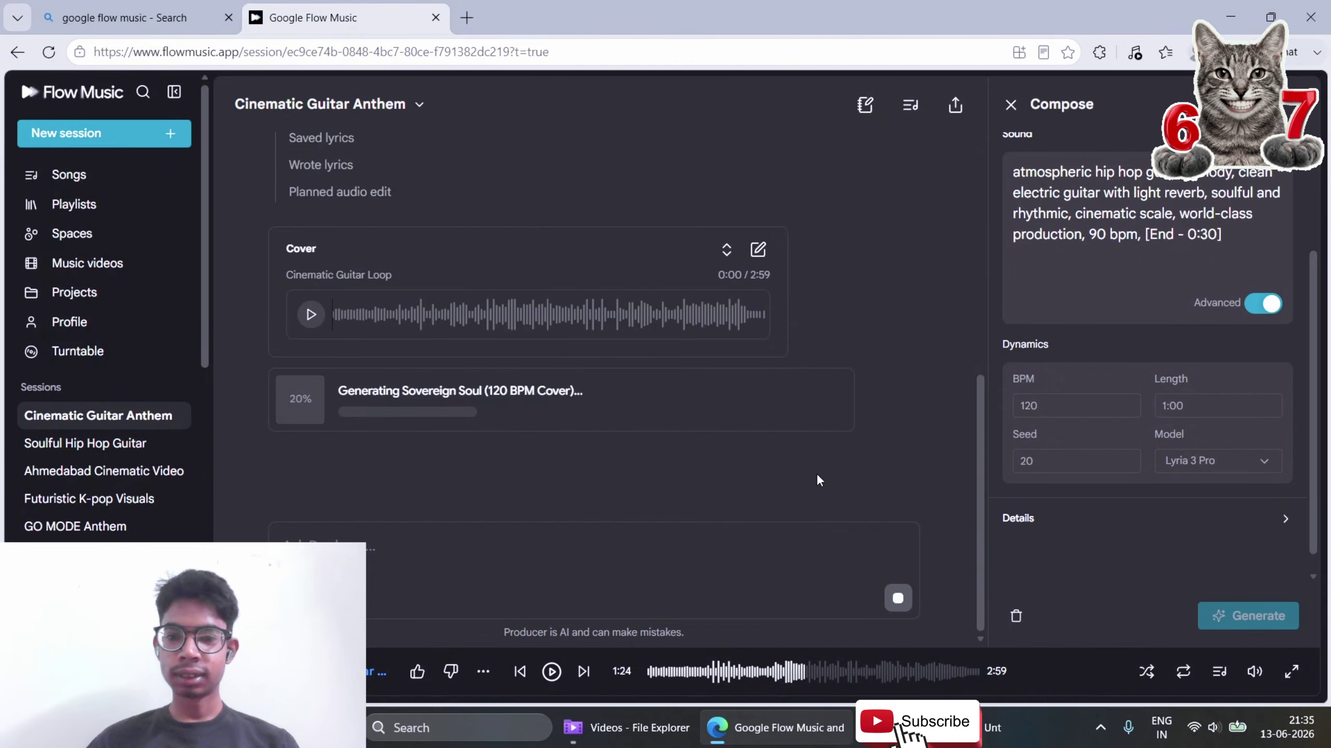
{"action": "left_click", "coordinate": [821, 401]}
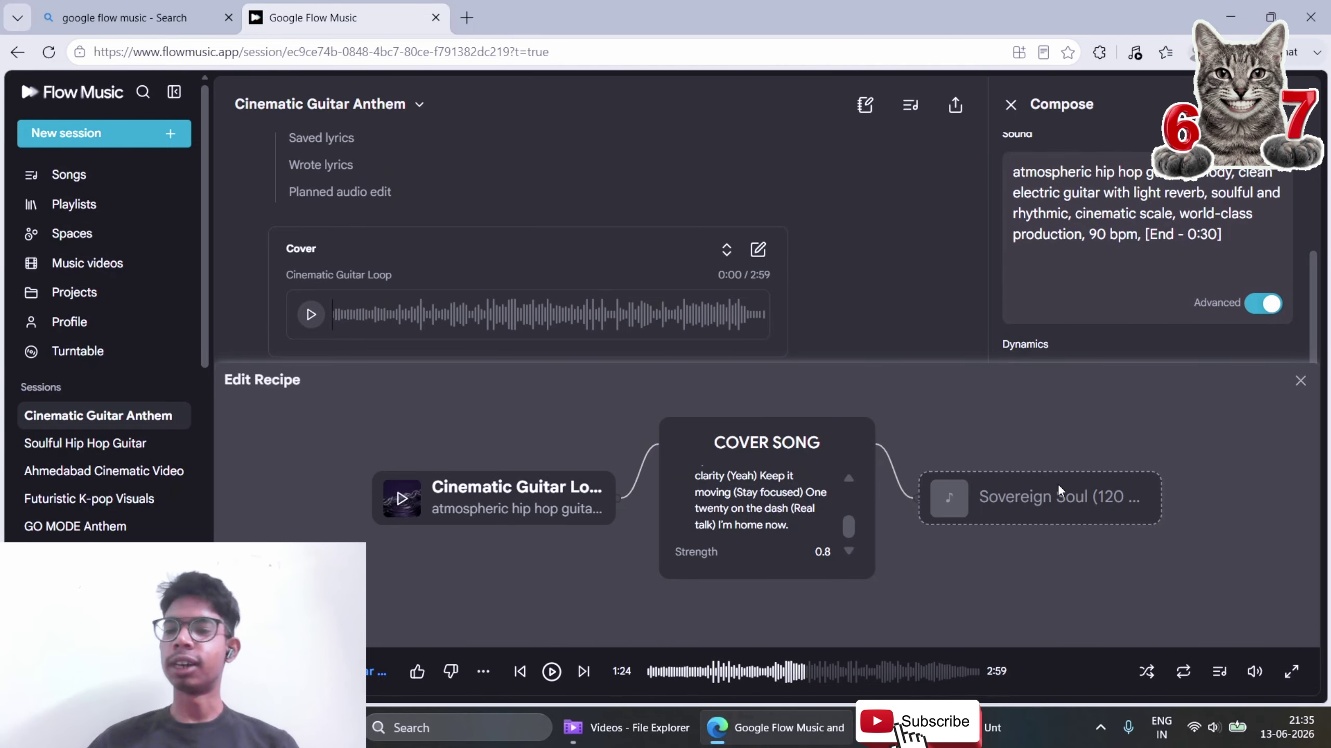
{"action": "left_click", "coordinate": [1299, 381]}
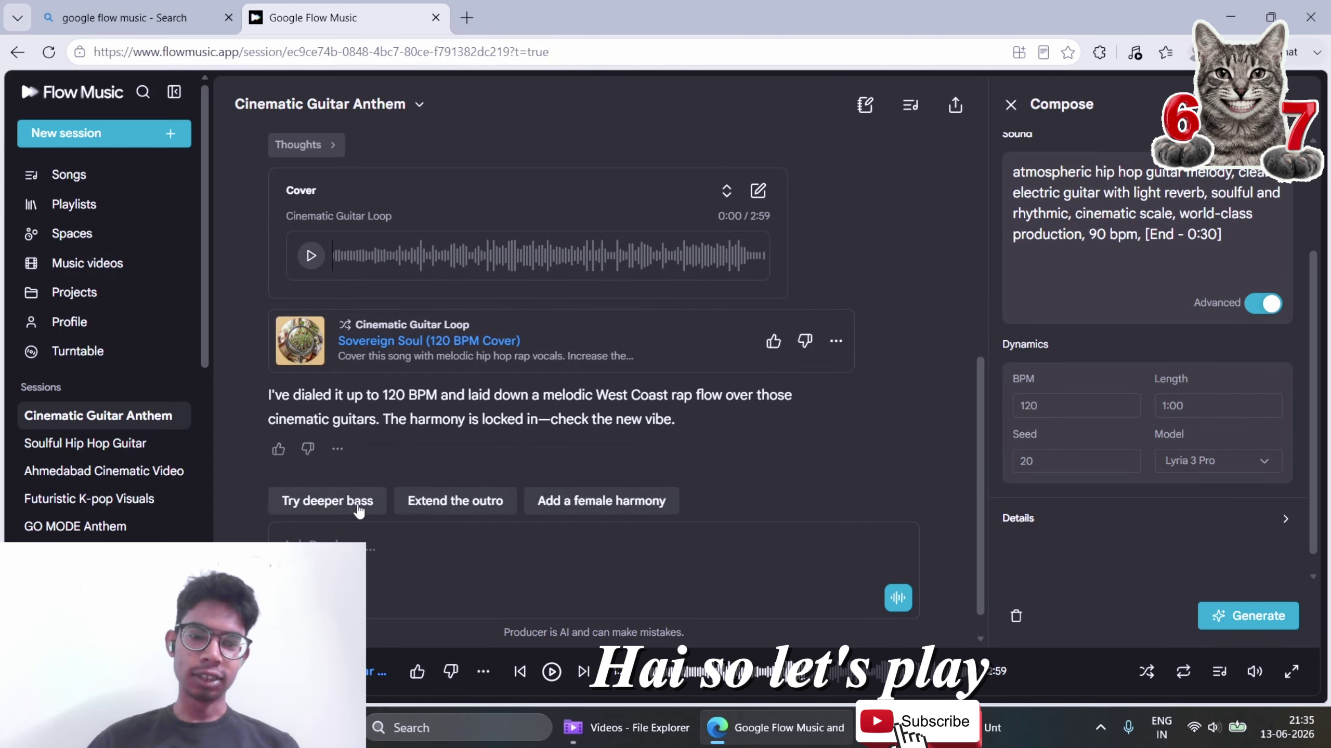
Listen to parts of the Sovereign Soul (120 BPM Cover) track, skipping ahead before pausing playback, and like the track
{"action": "mouse_move", "coordinate": [297, 353]}
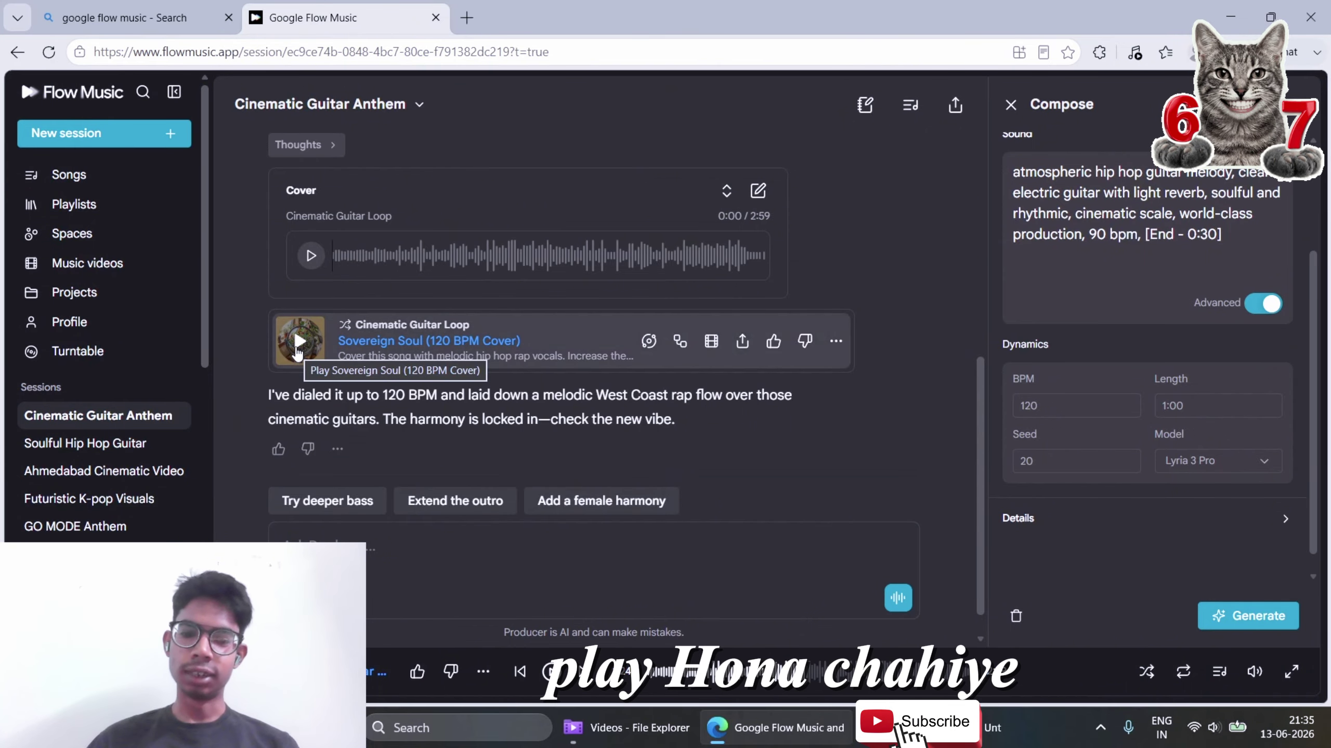
{"action": "left_click", "coordinate": [297, 351]}
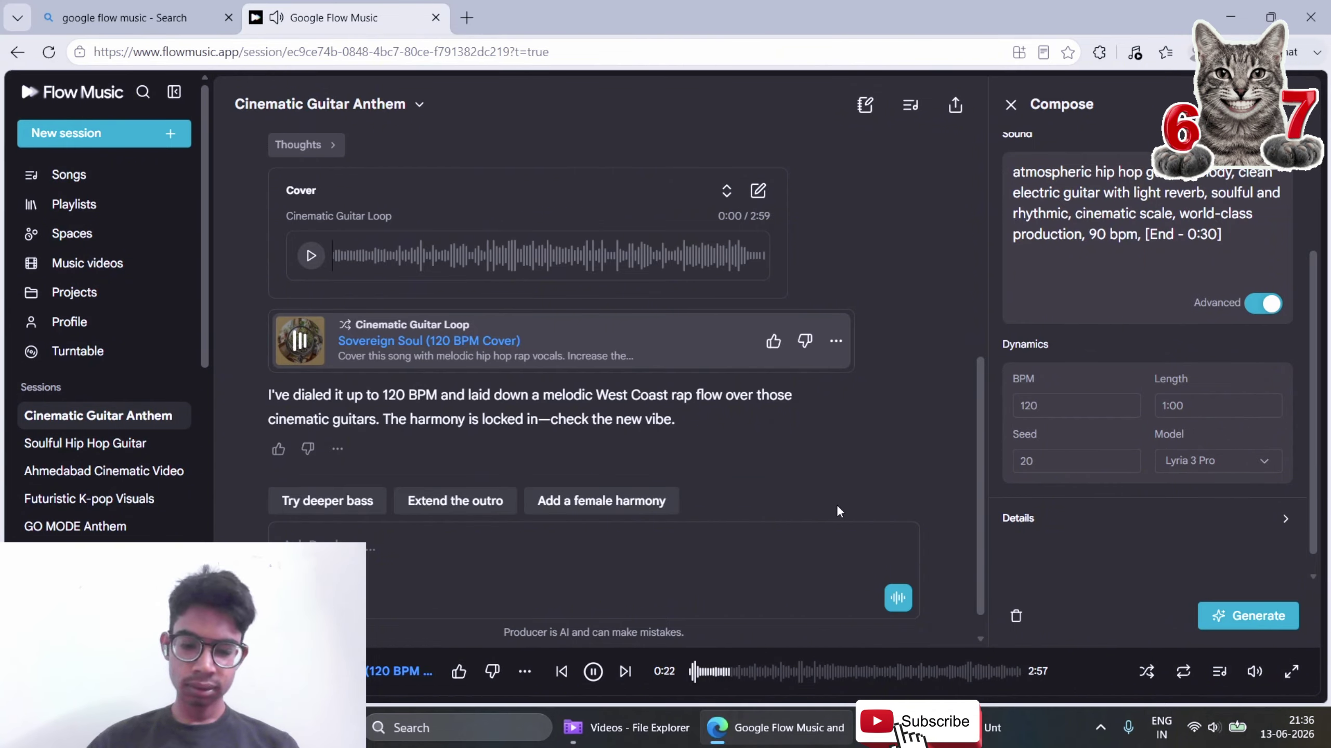
{"action": "key", "text": "XF86AudioLowerVolume"}
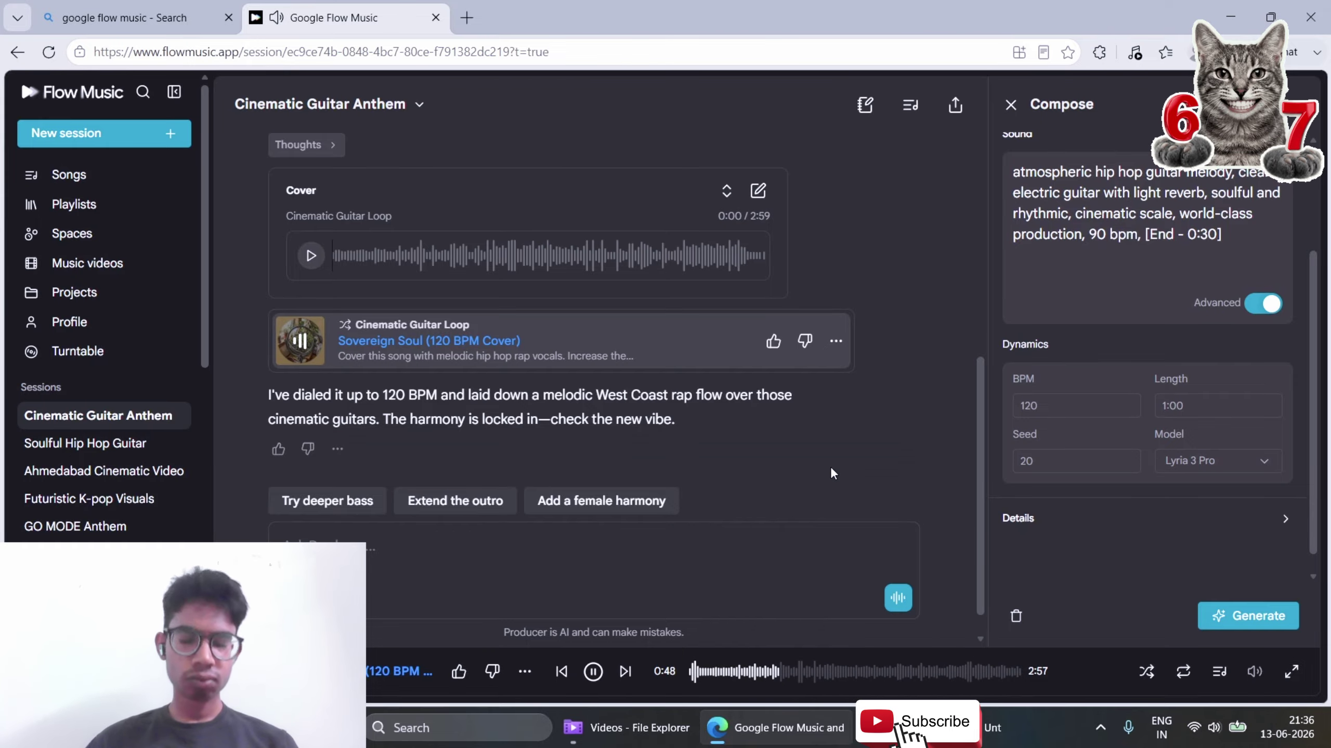
{"action": "left_click", "coordinate": [809, 676]}
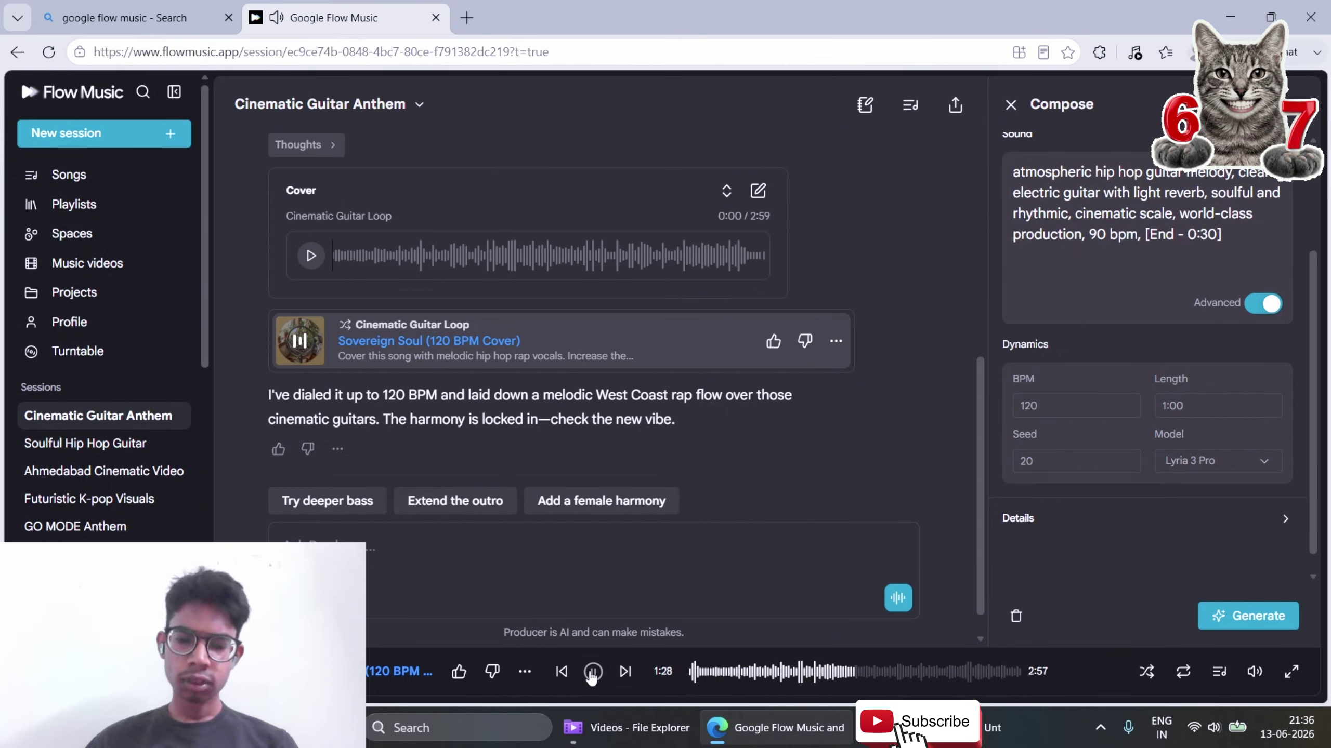
{"action": "left_click", "coordinate": [592, 672]}
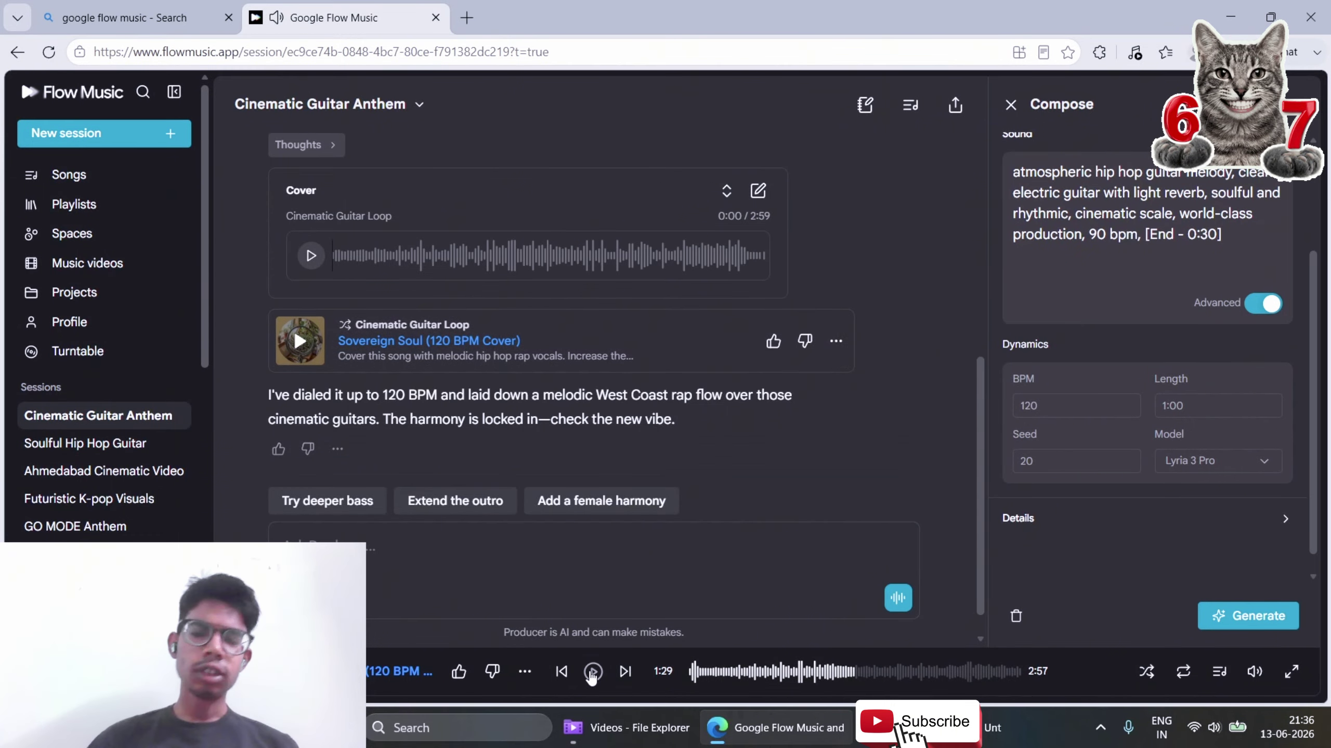
{"action": "left_click", "coordinate": [779, 350]}
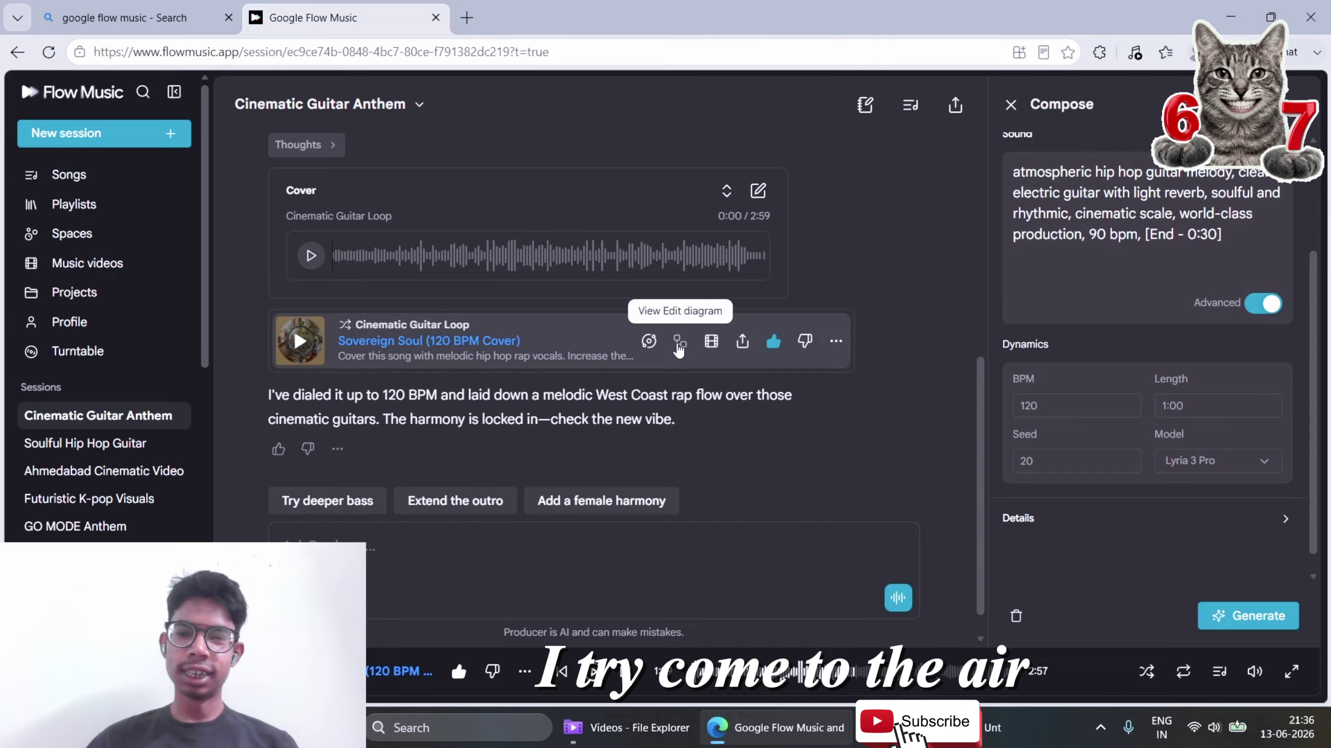
Load Sovereign Soul (120 BPM Cover) into the composer as a cover source and start a new remix session from it
{"action": "left_click", "coordinate": [648, 342]}
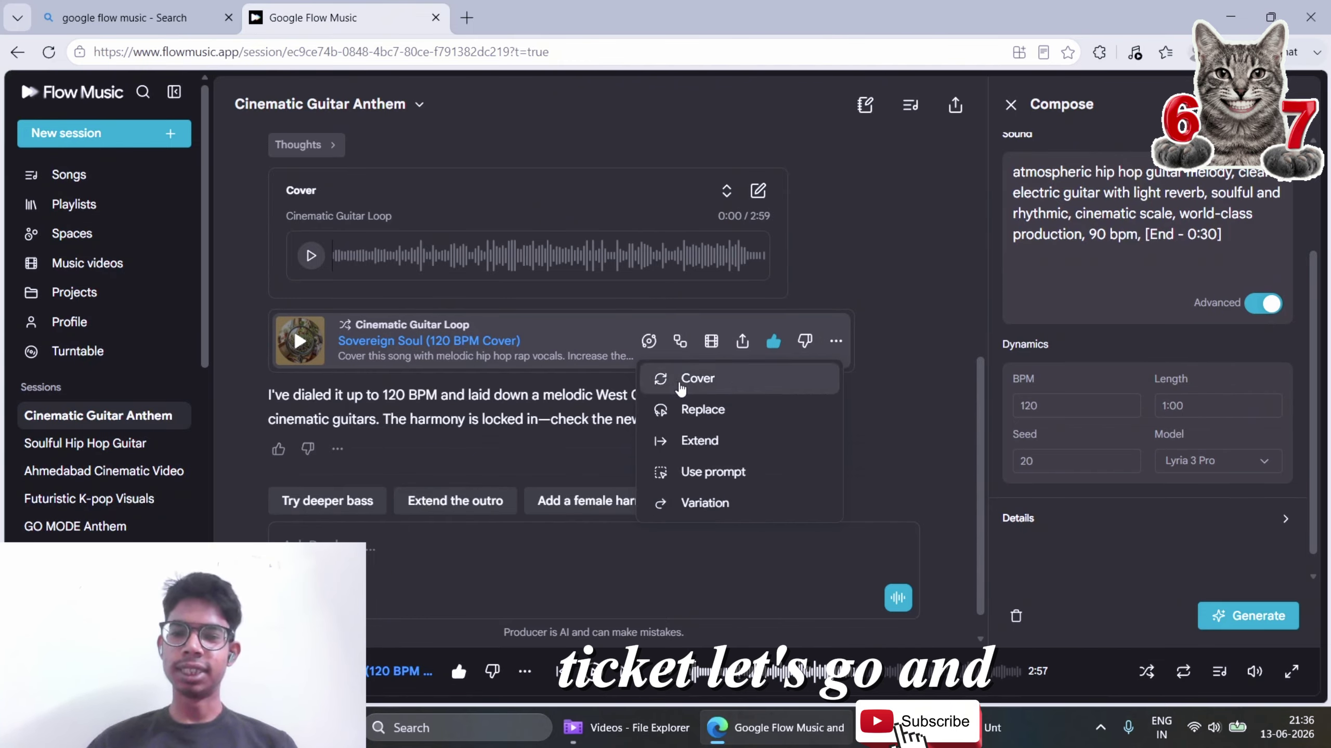
{"action": "left_click", "coordinate": [680, 379]}
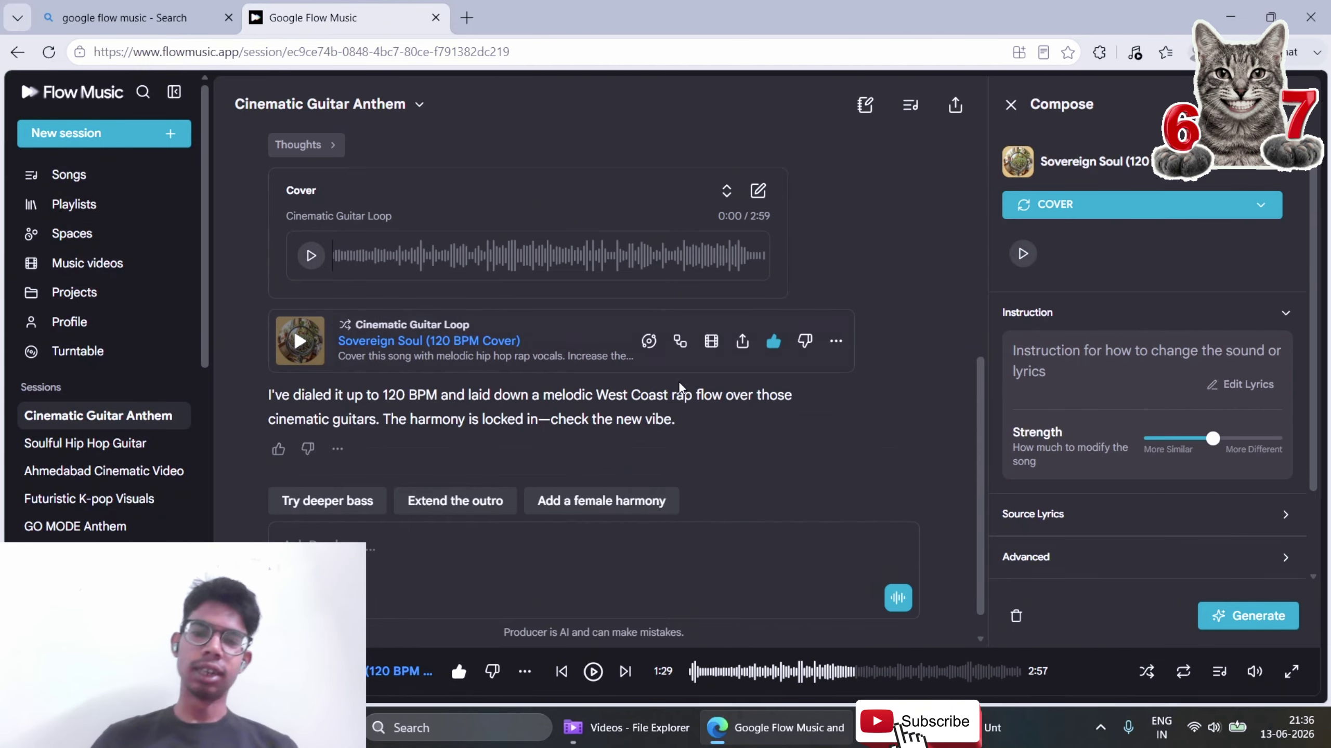
{"action": "left_click", "coordinate": [837, 341]}
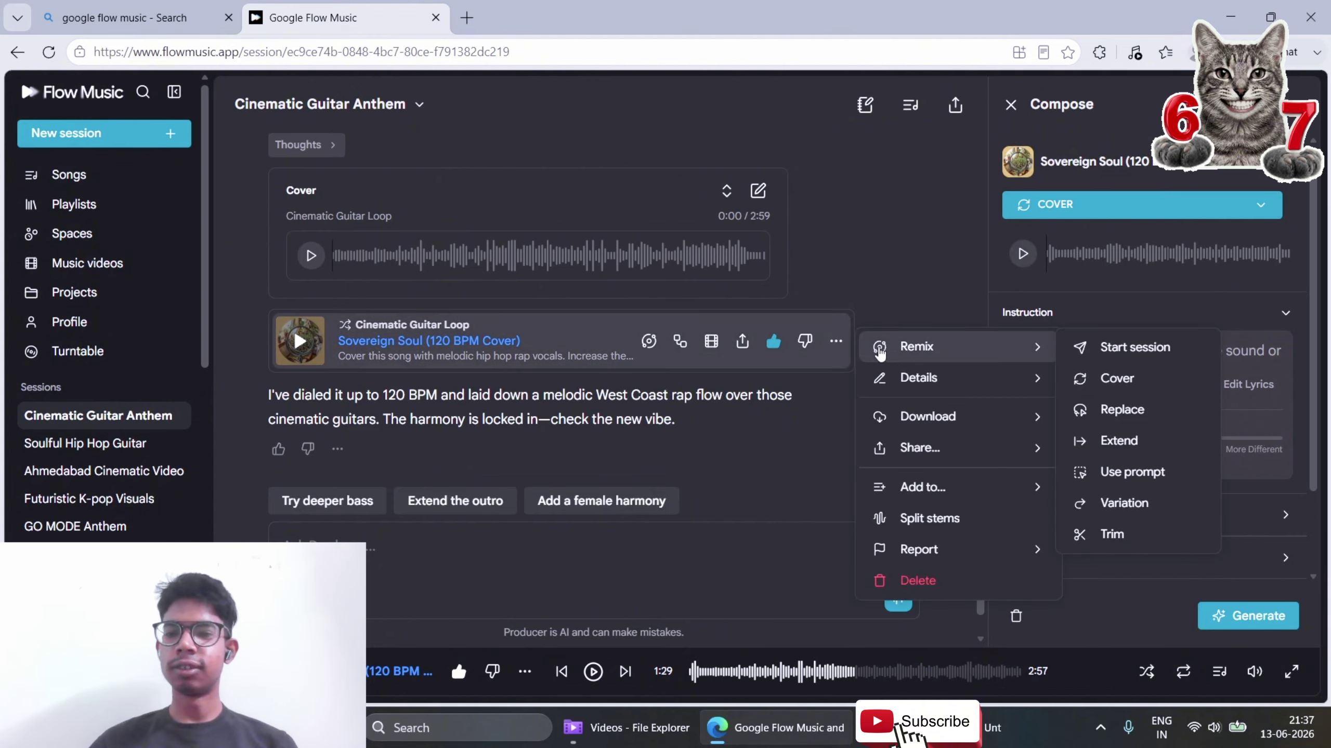
{"action": "mouse_move", "coordinate": [995, 347]}
{"action": "left_click", "coordinate": [1087, 354]}
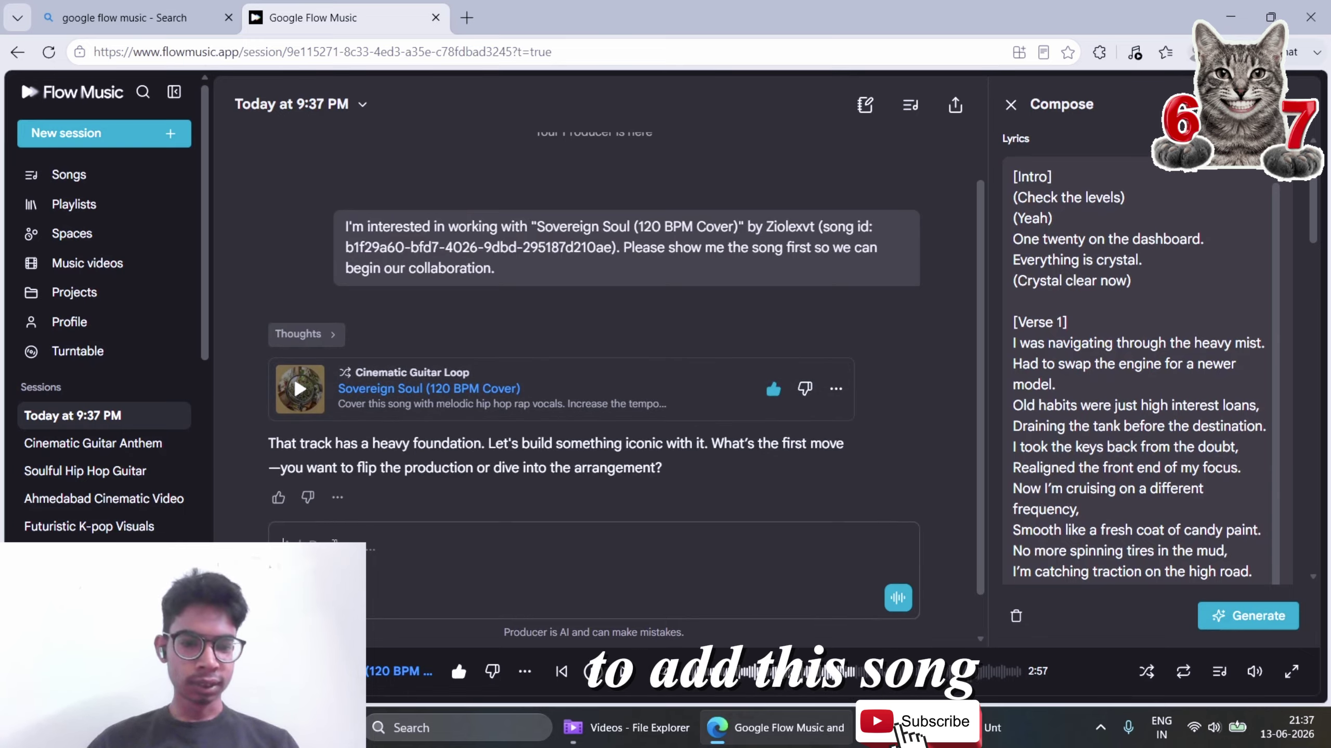
Submit the prompt "add synth , hit hat and deep bass with distorted drums ," in the Sovereign Soul remix session
{"action": "type", "text": "Add"}
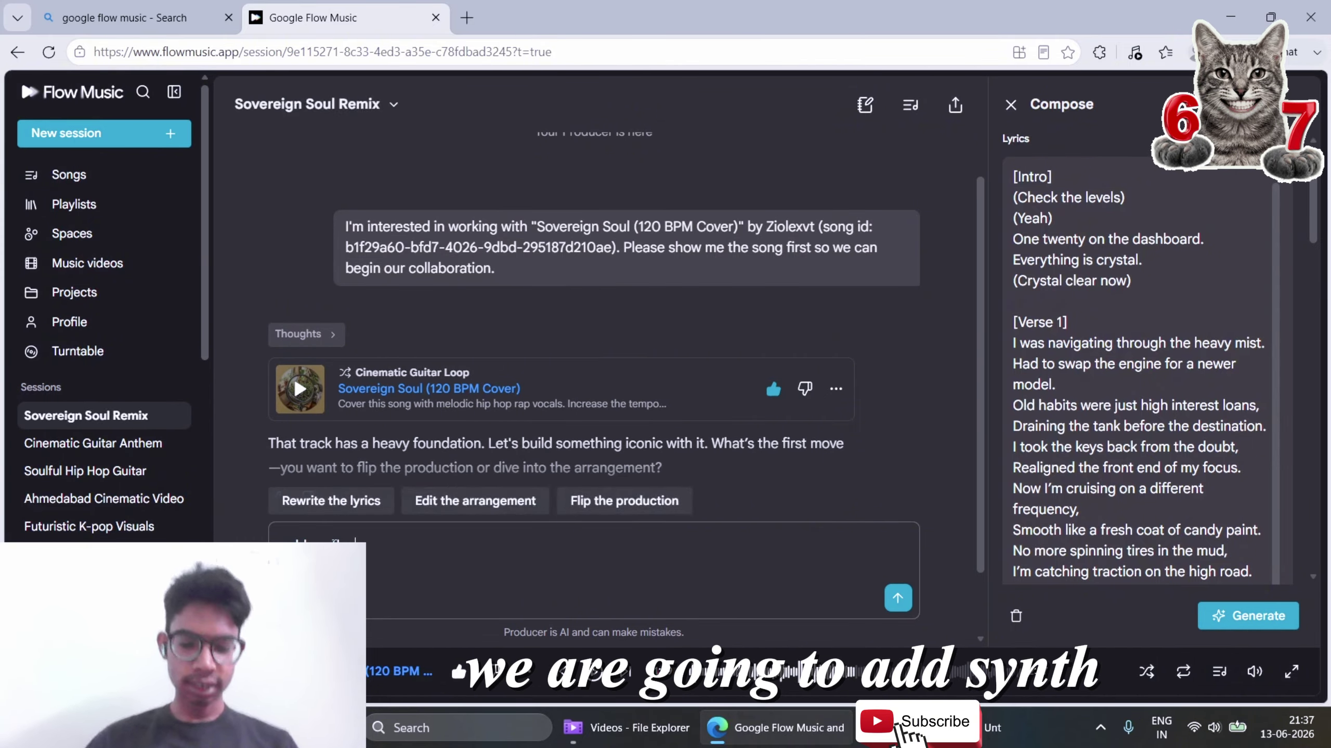
{"action": "type", "text": " the hit hat a"}
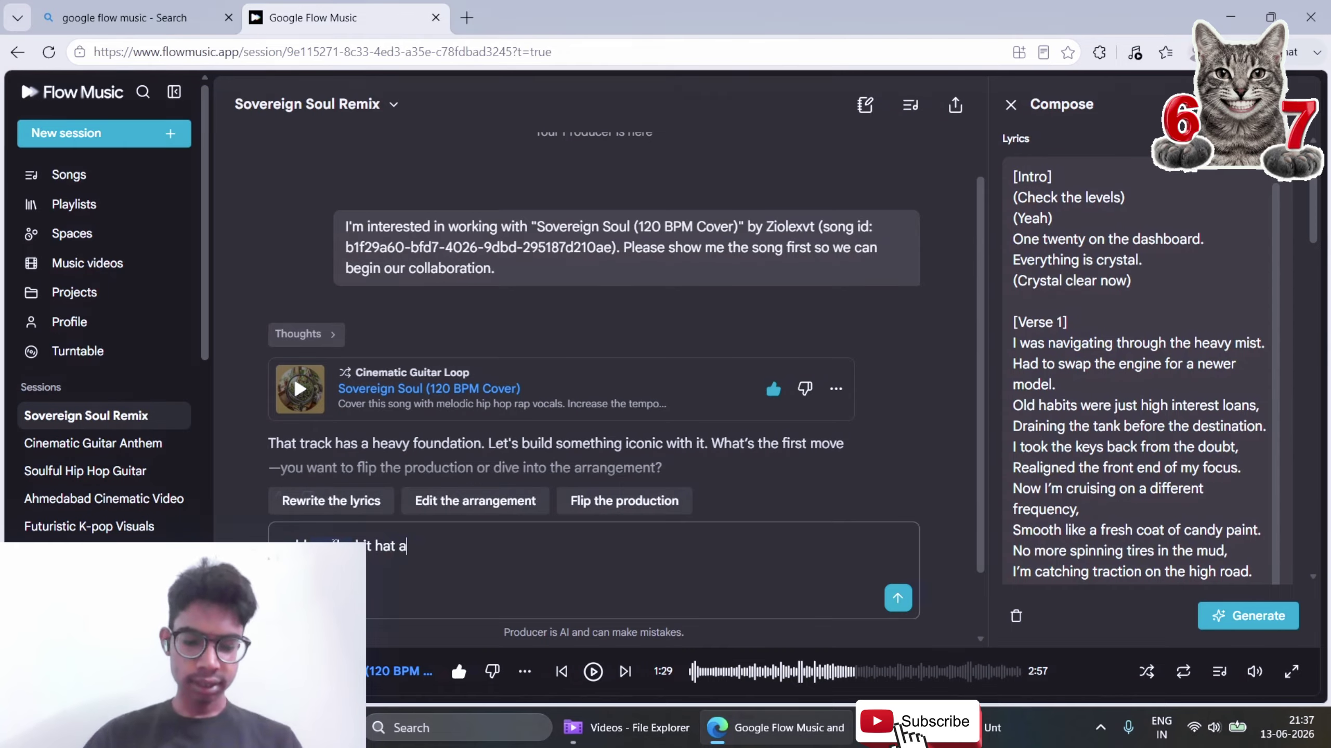
{"action": "type", "text": "nd beepd"}
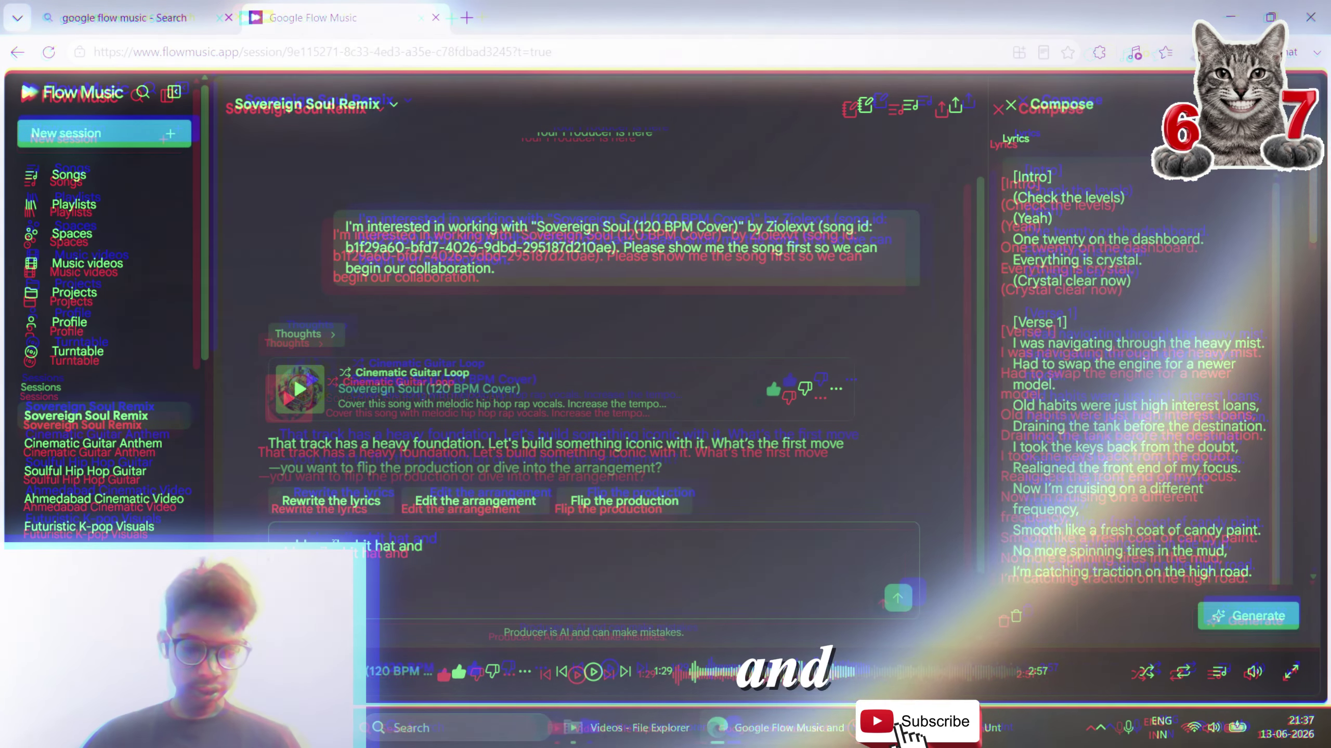
{"action": "key", "text": "BackSpace"}
{"action": "key", "text": "BackSpace"}
{"action": "key", "text": "BackSpace"}
{"action": "key", "text": "BackSpace"}
{"action": "key", "text": "BackSpace"}
{"action": "type", "text": "de"}
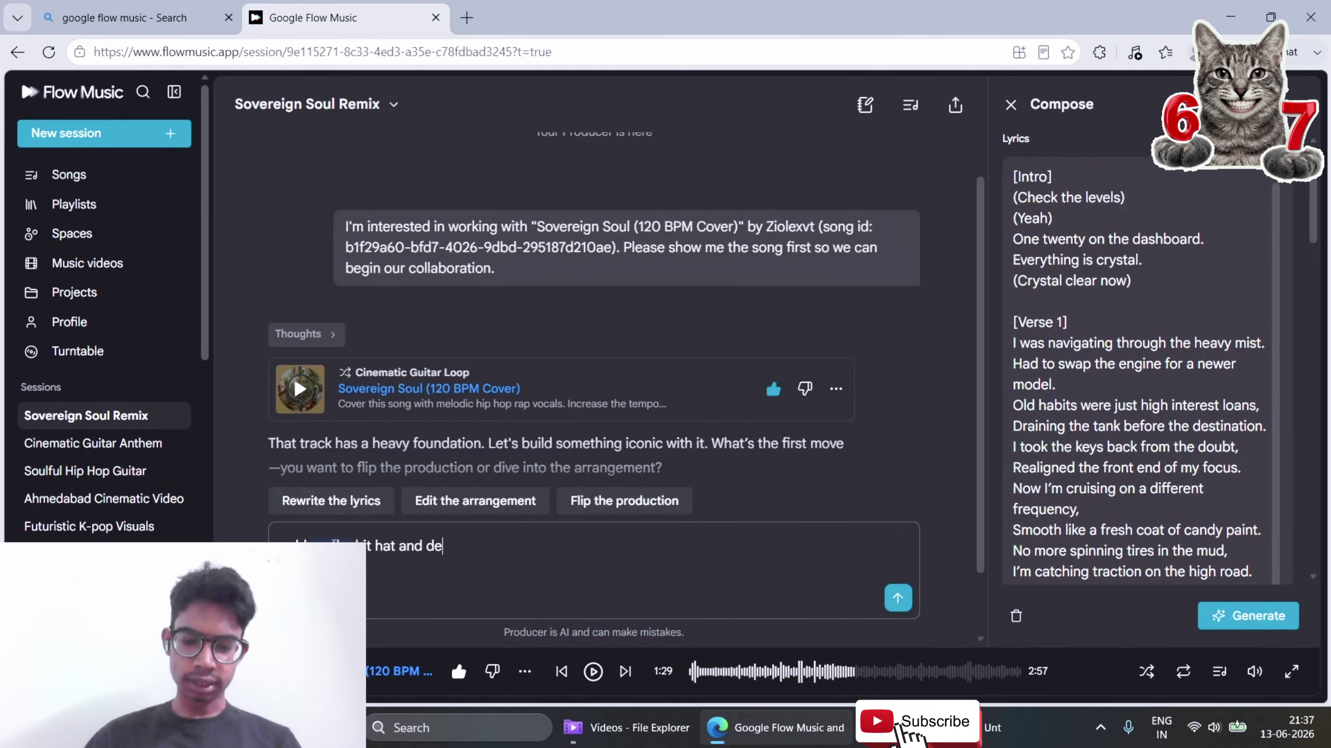
{"action": "type", "text": "ep bass with"}
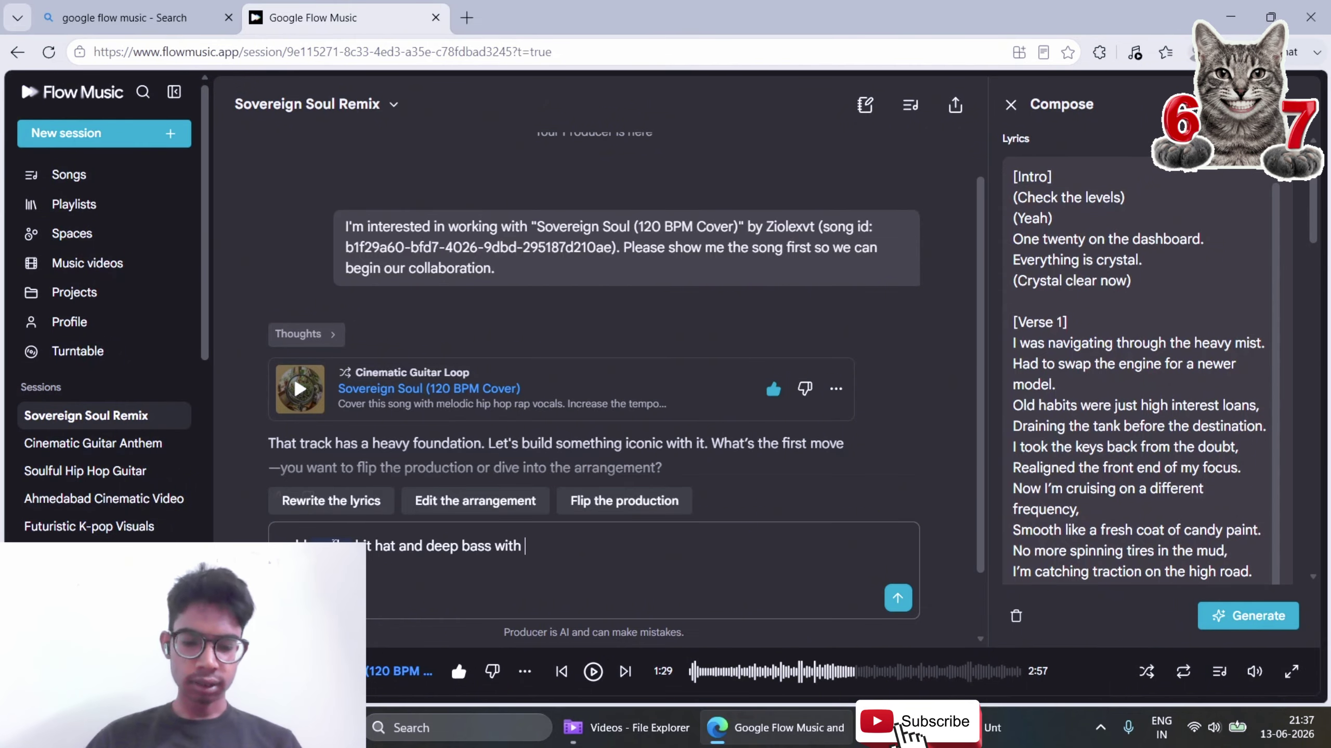
{"action": "type", "text": " distorded drums"}
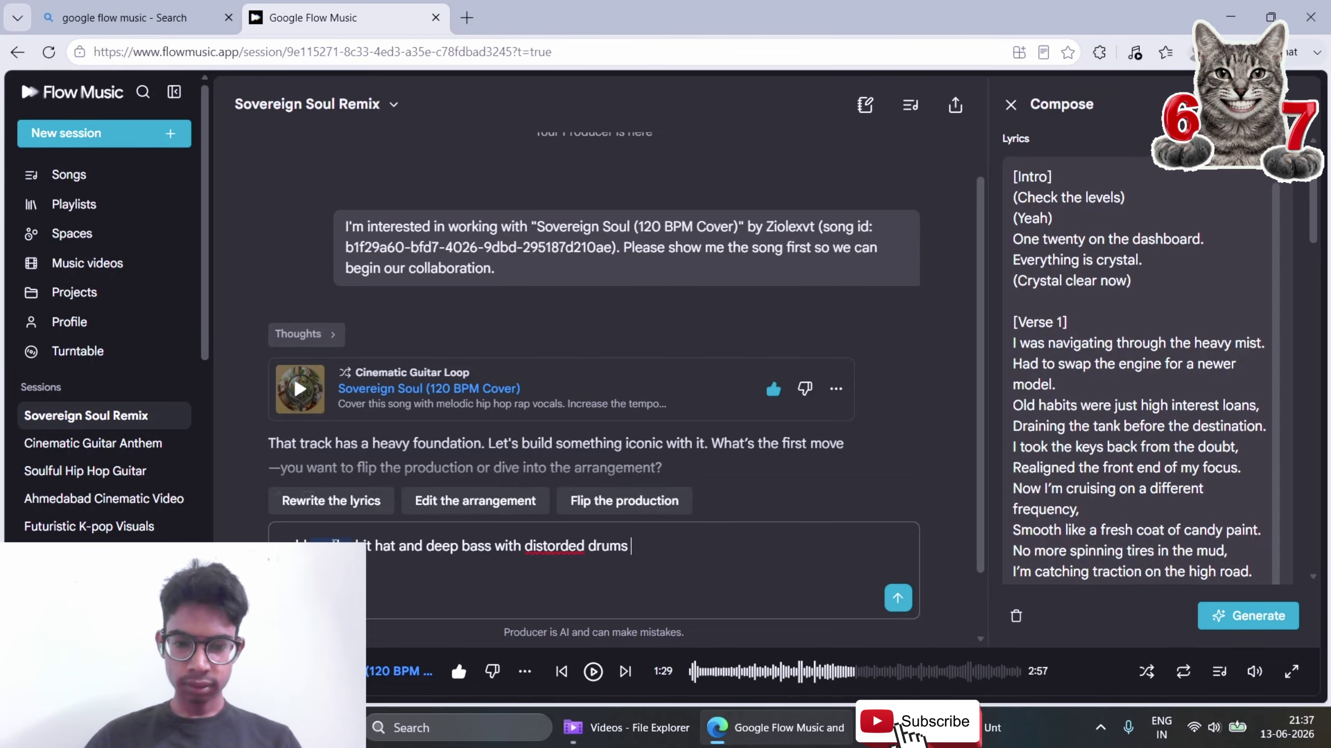
{"action": "left_click", "coordinate": [542, 546]}
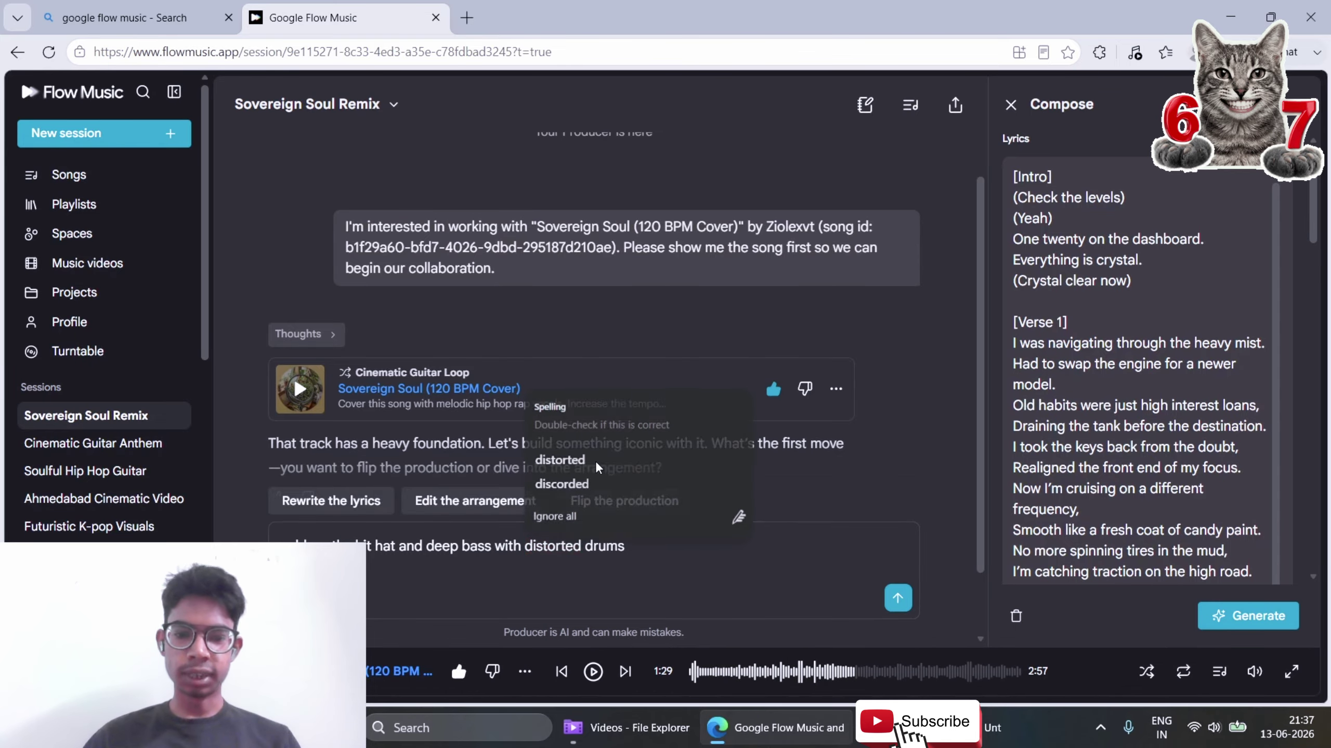
{"action": "left_click", "coordinate": [559, 459]}
{"action": "key", "text": "Return"}
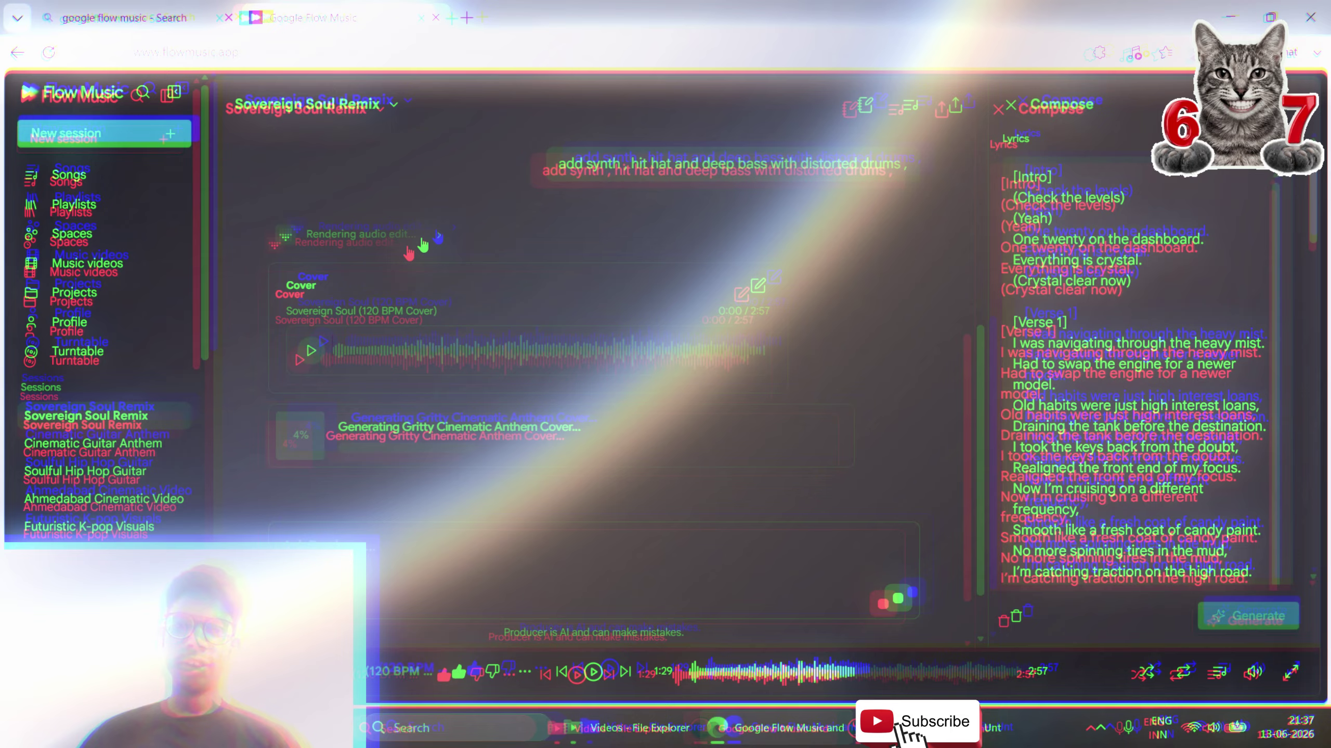
Expand the audio edit's rendering details and listen to parts of the generated Gritty Cinematic Anthem Cover
{"action": "left_click", "coordinate": [422, 245]}
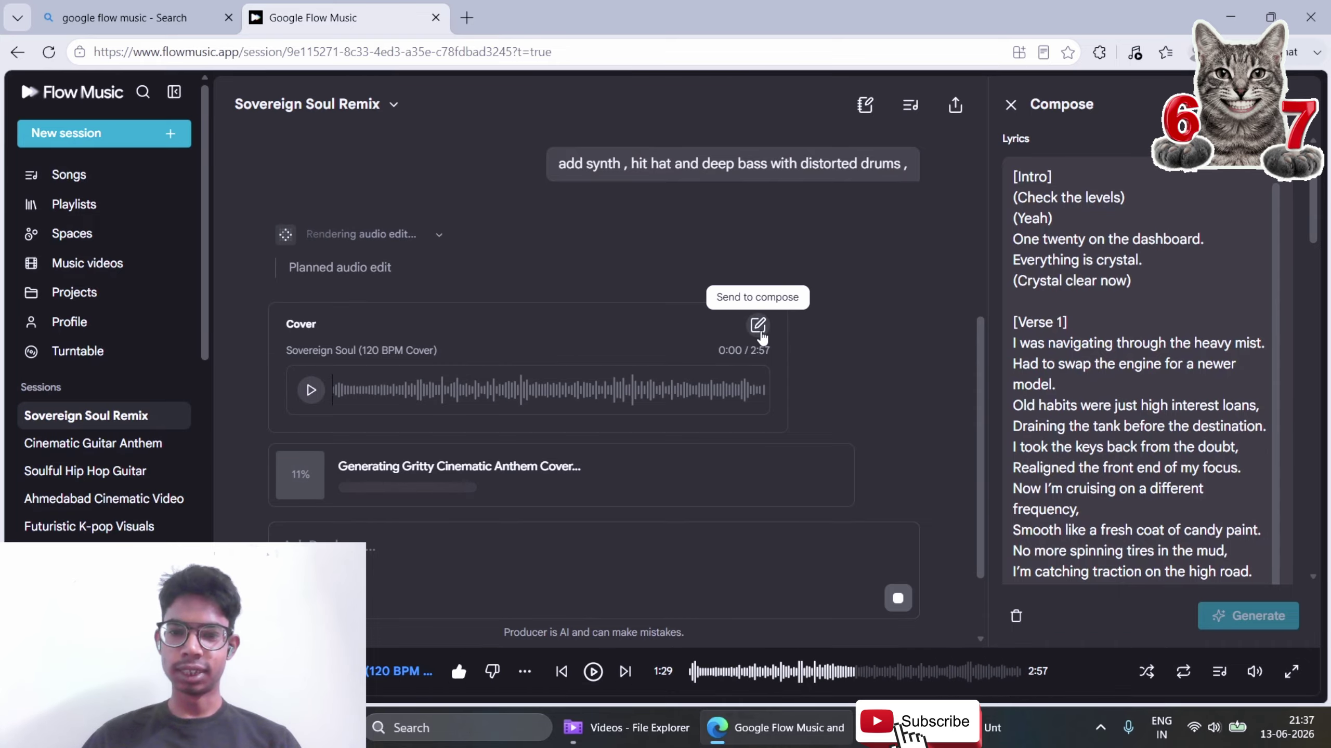
{"action": "scroll", "coordinate": [593, 254], "scroll_direction": "down", "scroll_amount": 2}
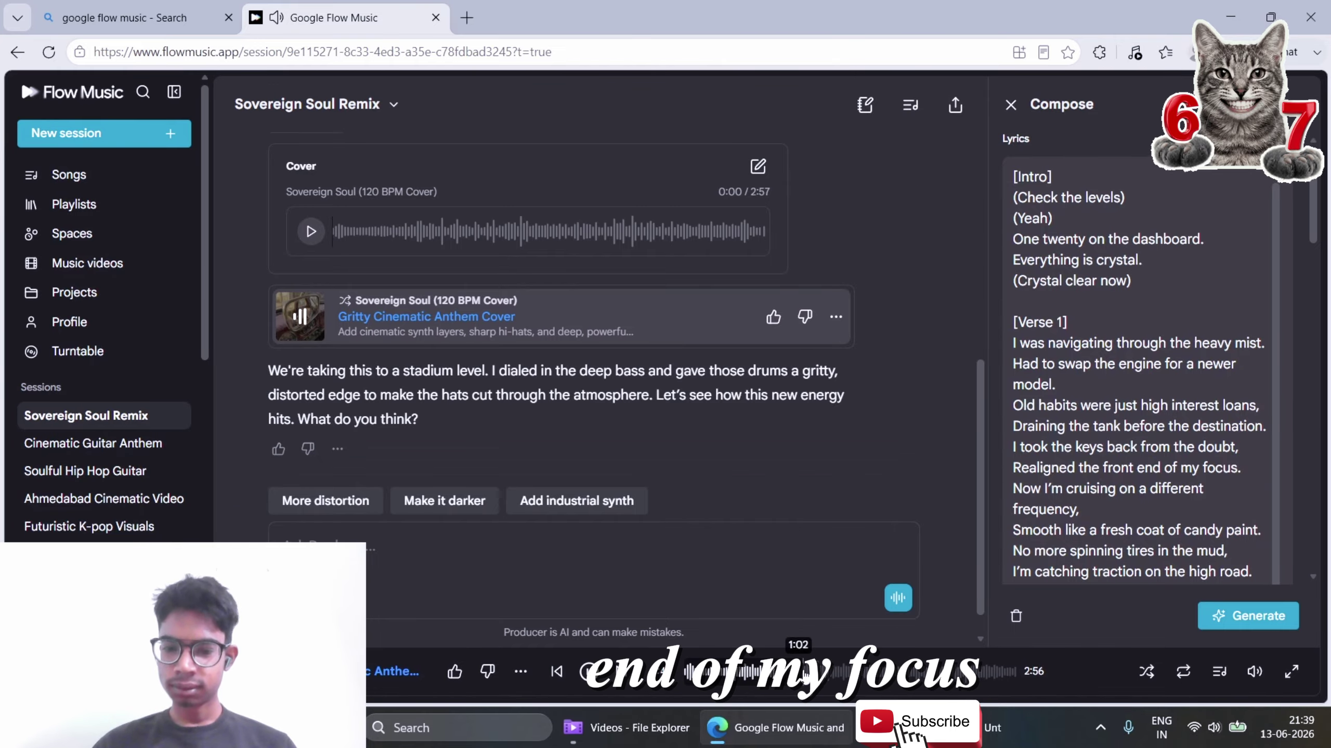
{"action": "left_click", "coordinate": [803, 673]}
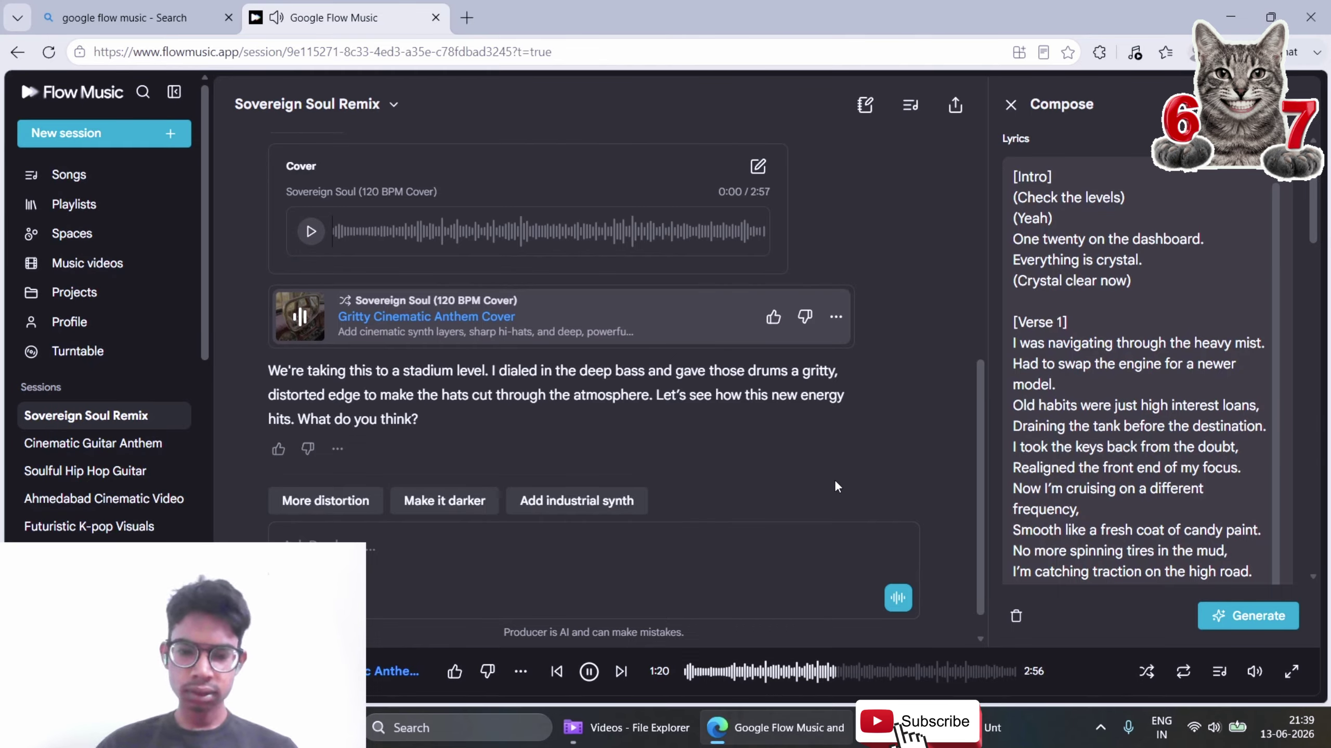
{"action": "left_click", "coordinate": [589, 672]}
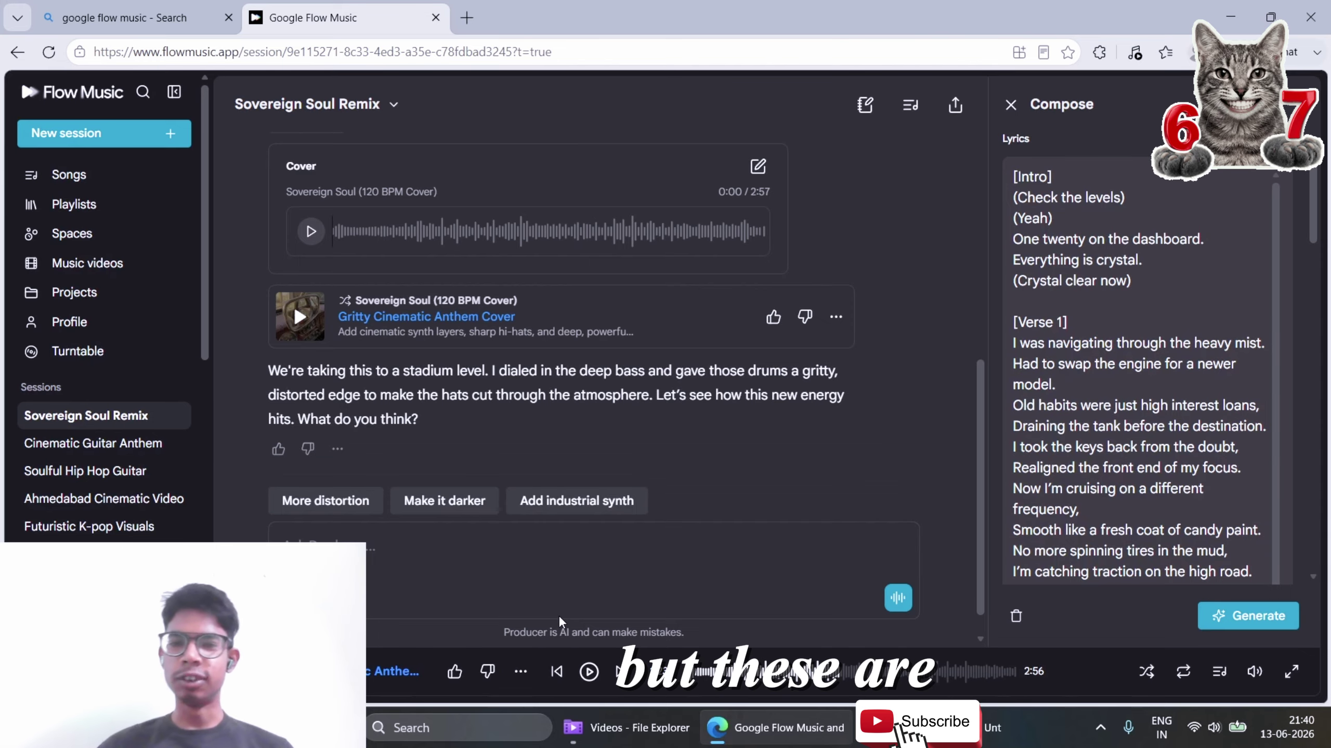
{"action": "scroll", "coordinate": [657, 489], "scroll_direction": "down", "scroll_amount": 1}
{"action": "scroll", "coordinate": [657, 489], "scroll_direction": "up", "scroll_amount": 10}
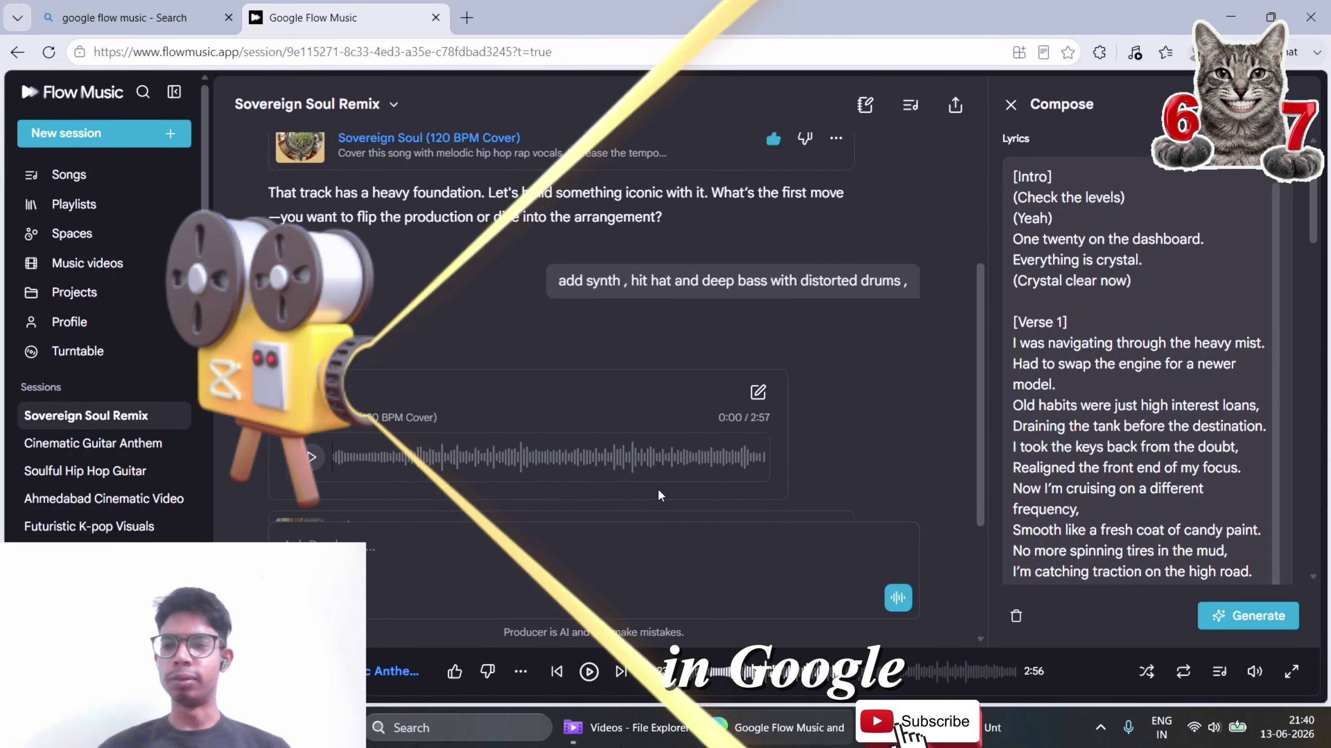